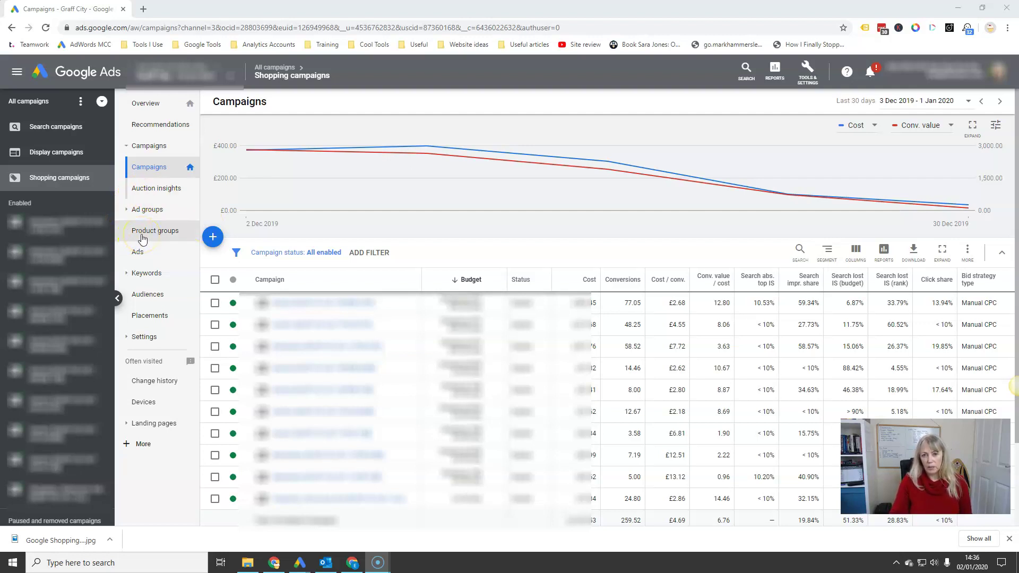
Step: Open the product groups of the Shopping campaigns and look through the available and saved filters
left_click(156, 237)
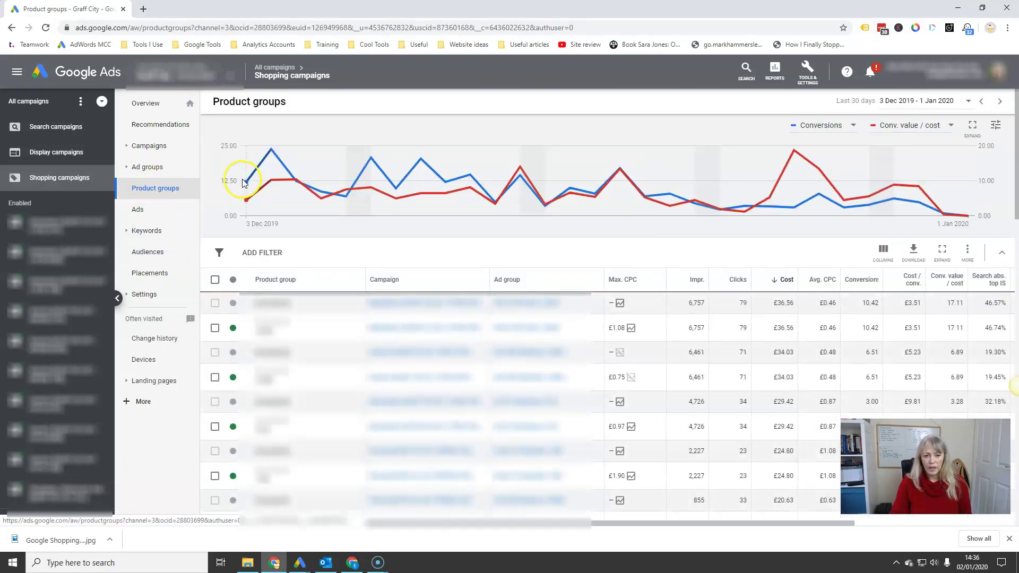
left_click(253, 251)
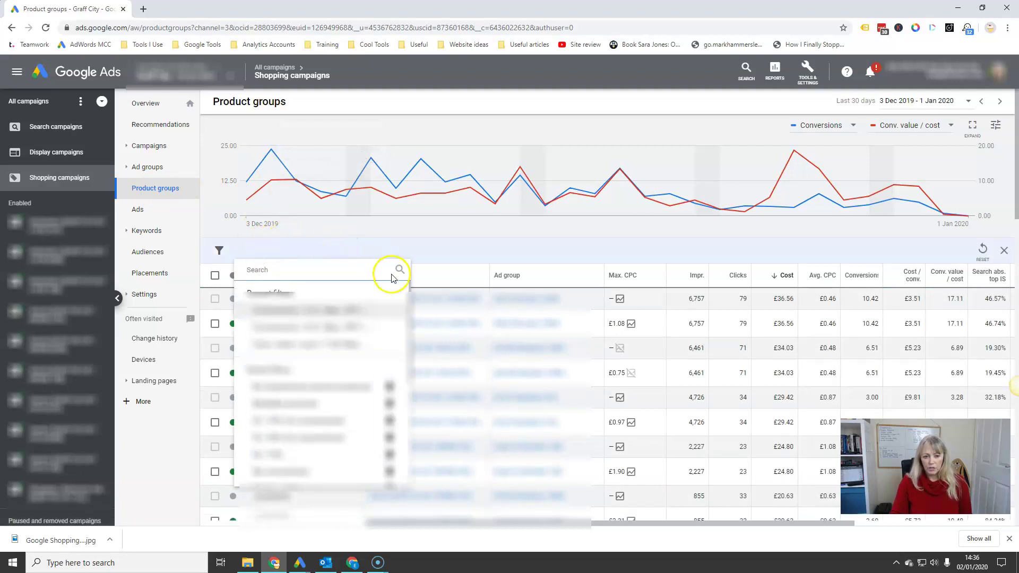
scroll(372, 382, "down", 2)
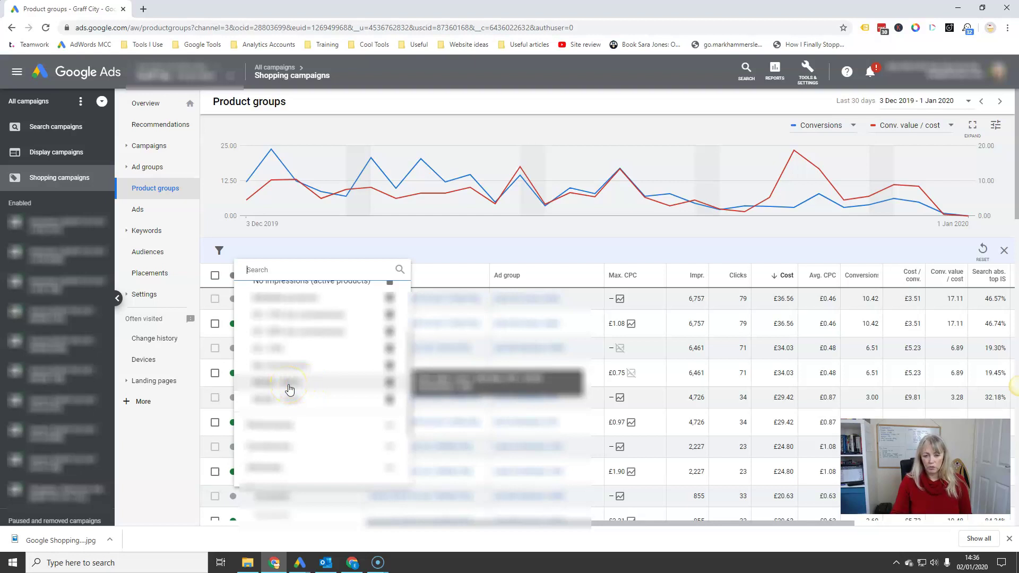
left_click(446, 256)
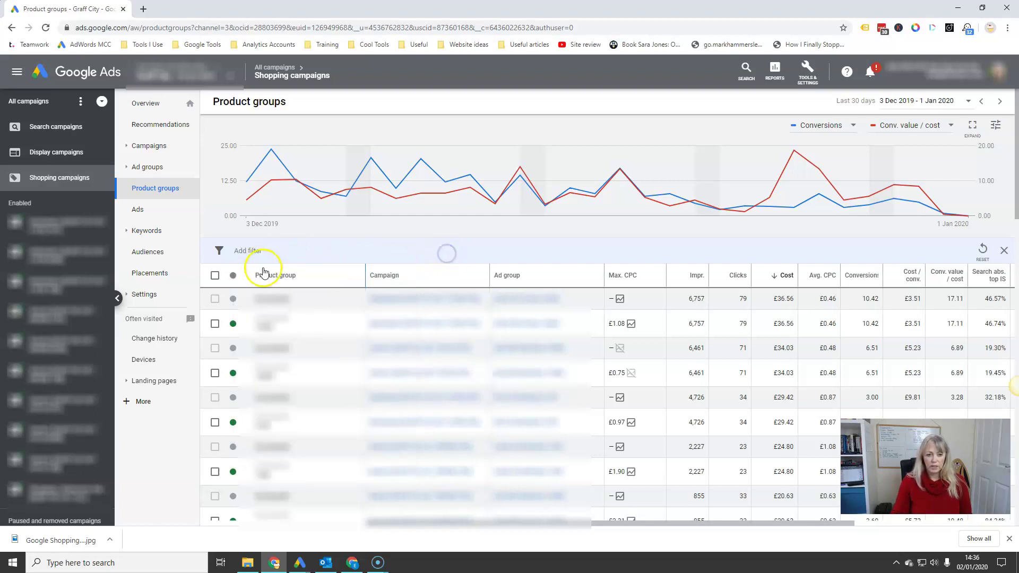
Step: Filter the product groups to those with Conversions greater than 0
left_click(259, 252)
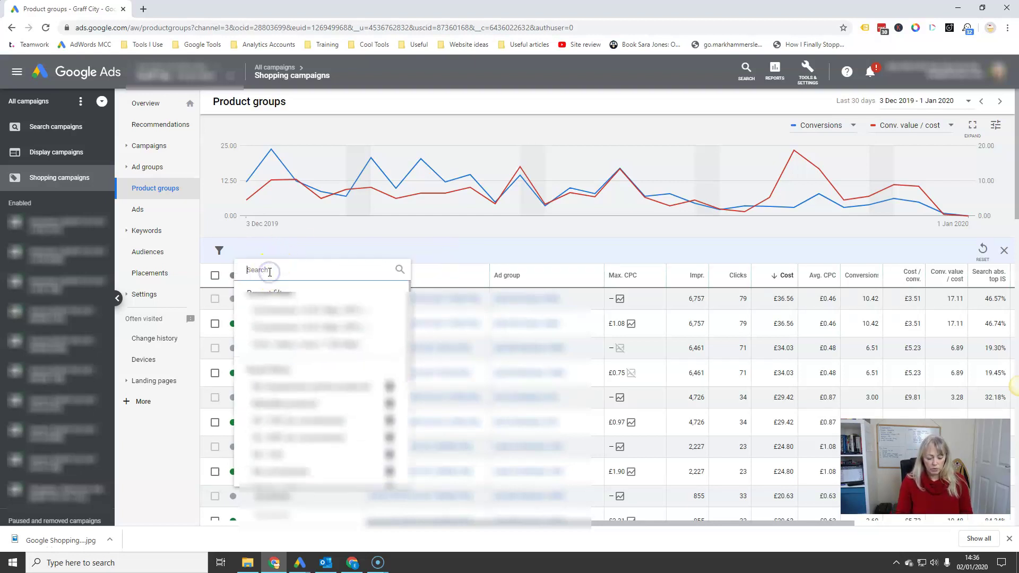
type("conver")
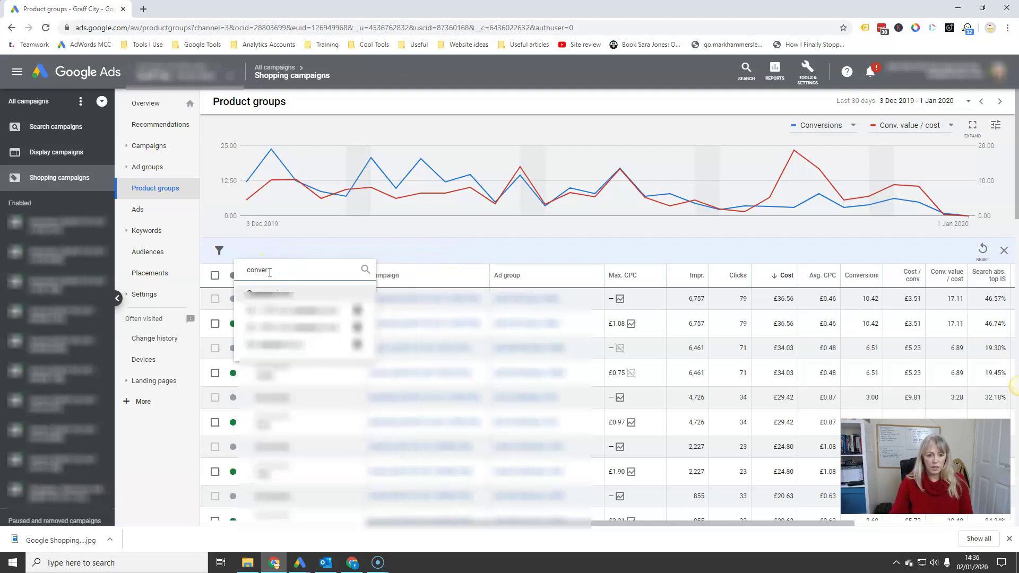
left_click(278, 293)
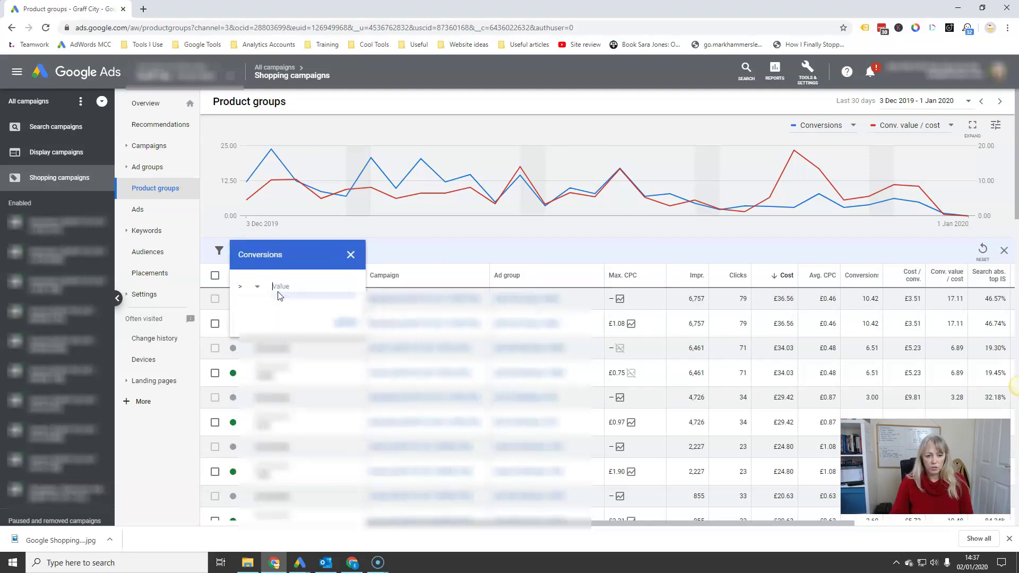
type("0")
key("Return")
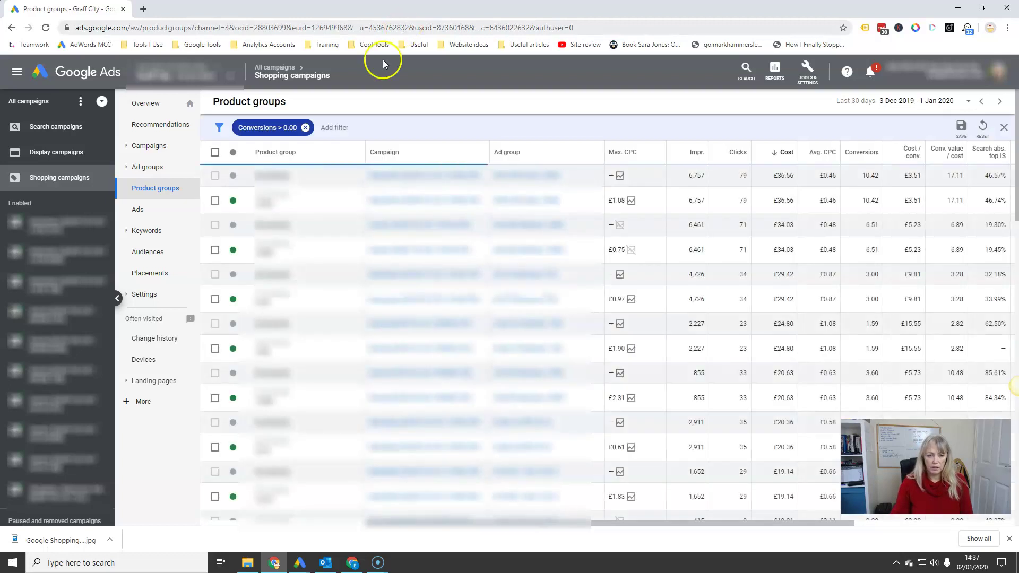
Step: Add a second filter for Conv. value / cost less than 4.8
left_click(335, 128)
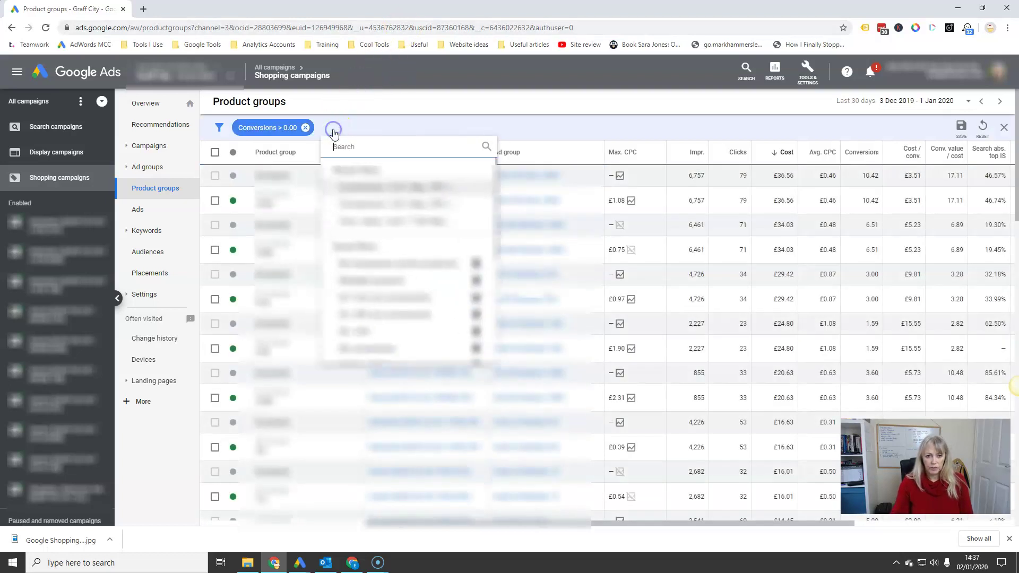
type("conver")
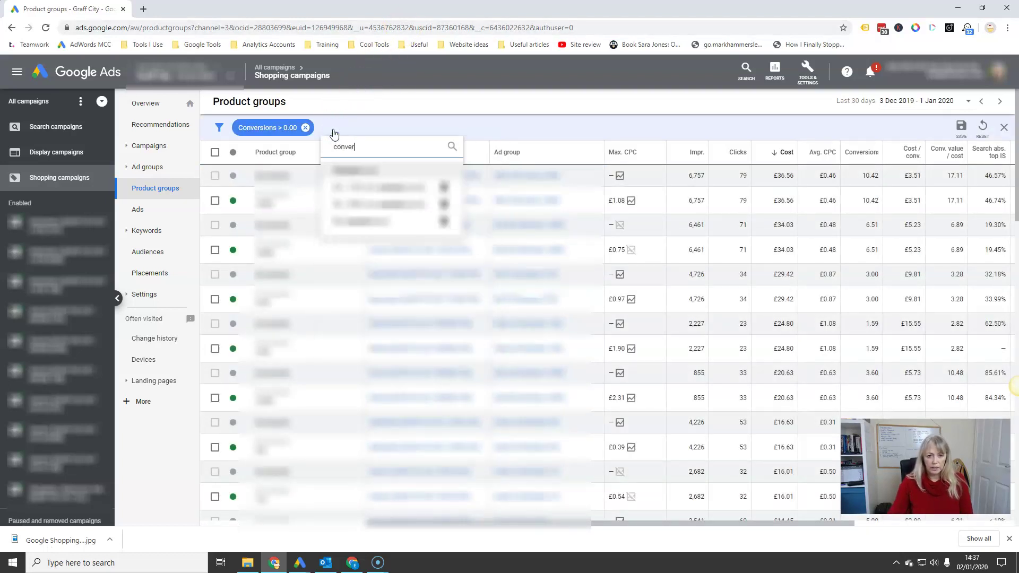
key("BackSpace")
key("BackSpace")
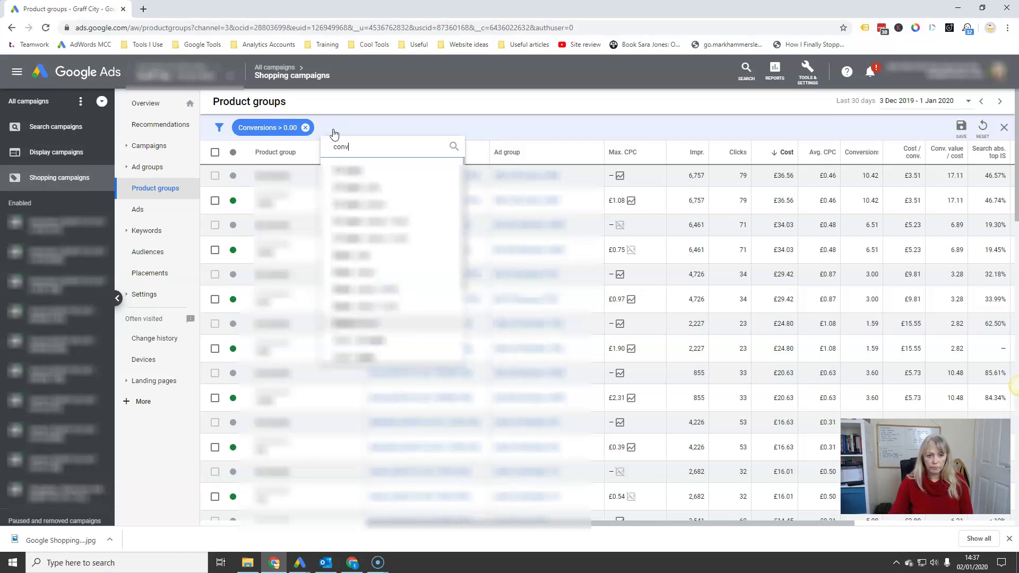
left_click(375, 308)
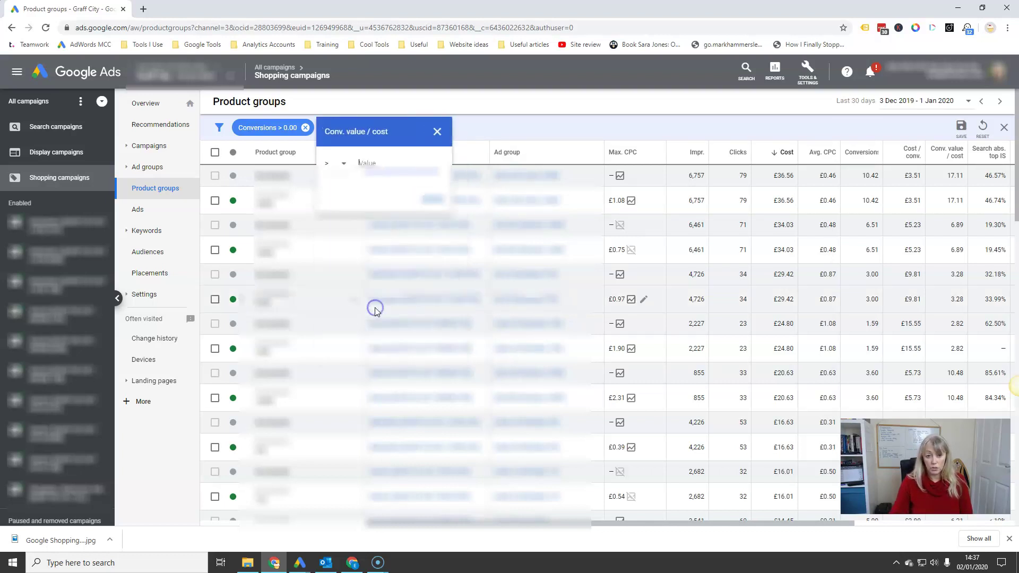
left_click(360, 163)
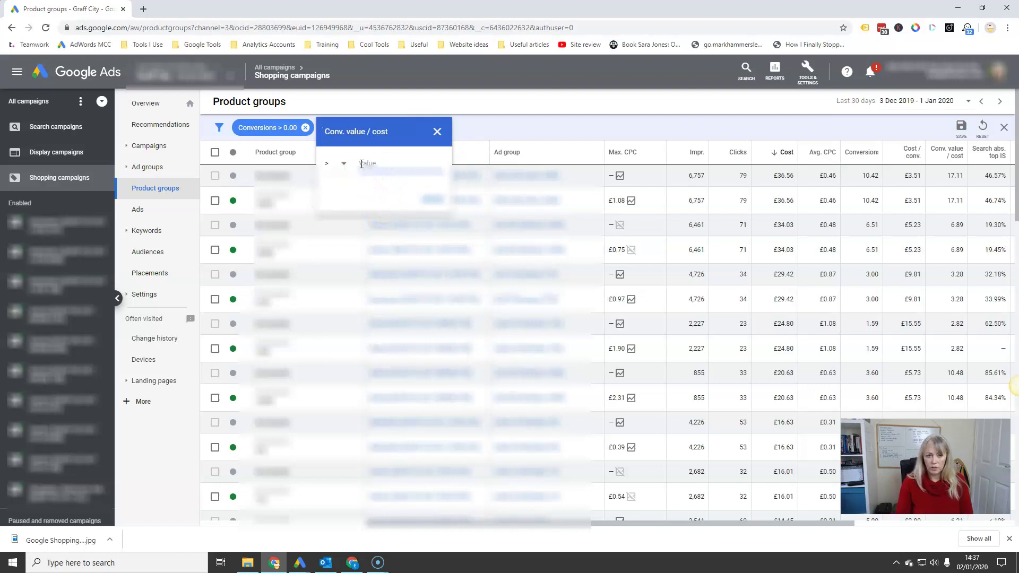
left_click(339, 164)
left_click(337, 193)
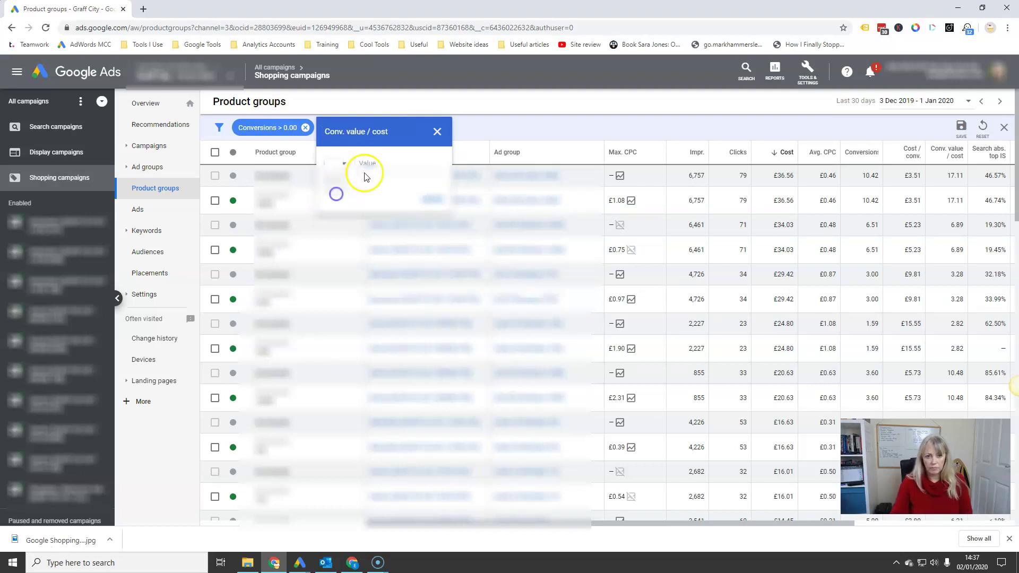
left_click(370, 159)
type("4.8")
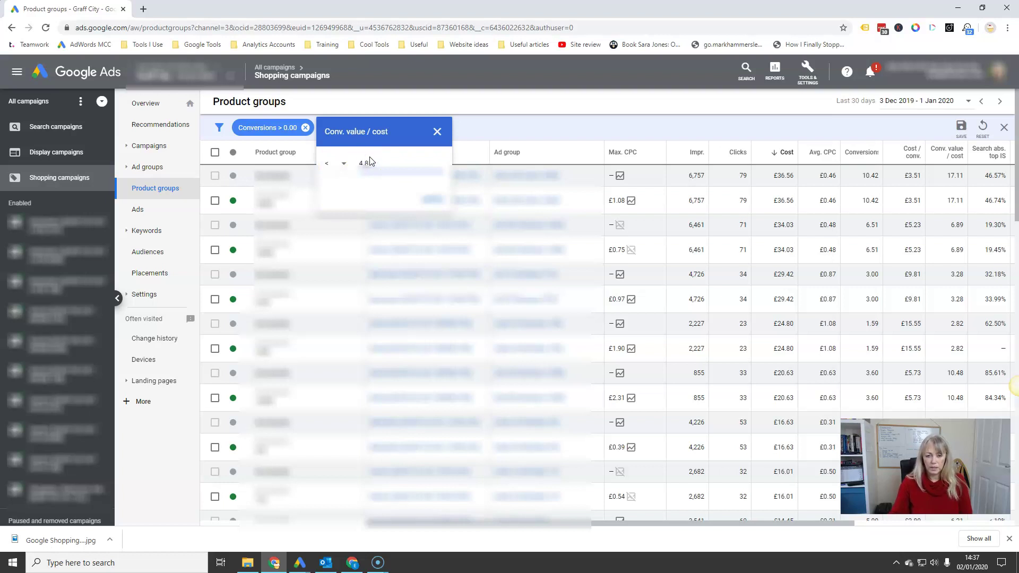
left_click(429, 206)
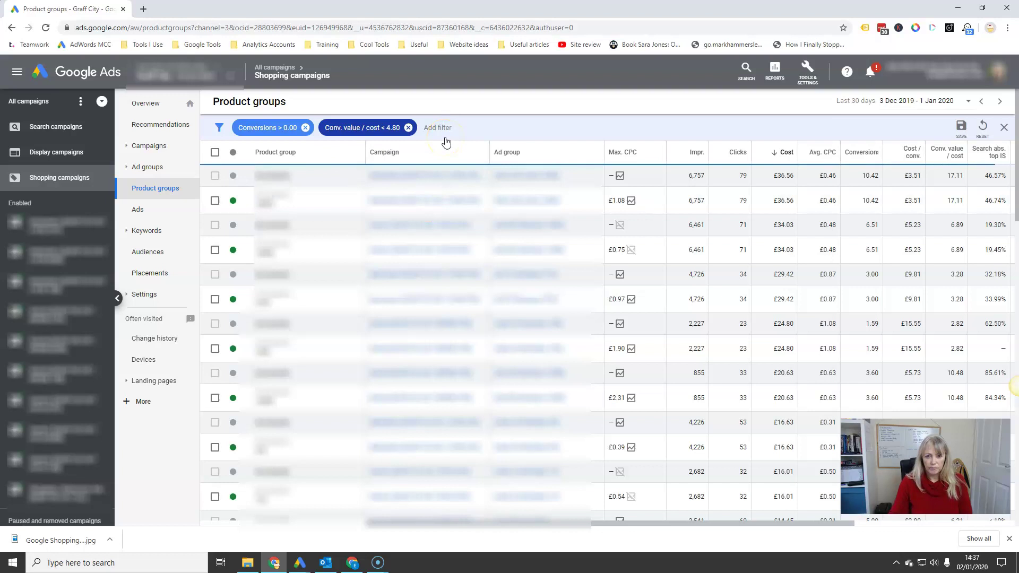
Step: Add a filter for Max. CPC greater than £0 and name the combination "ROAS < 480%" as a saved filter
left_click(438, 128)
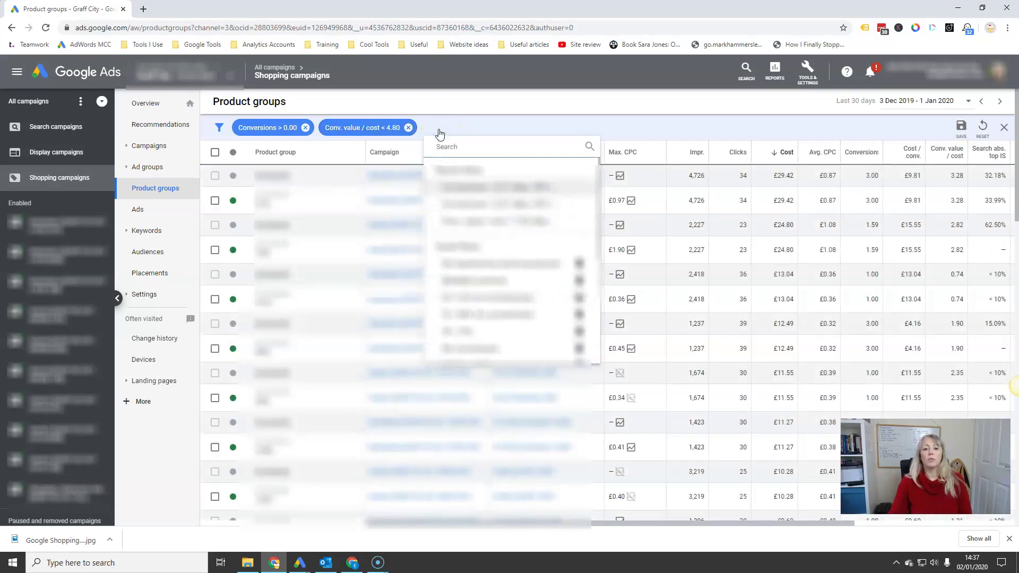
type("max")
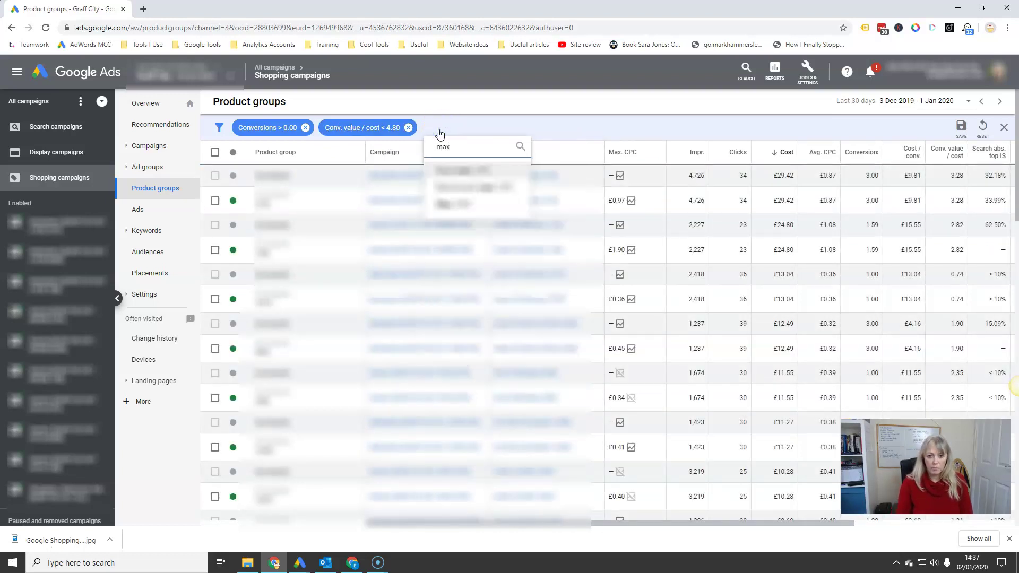
left_click(456, 212)
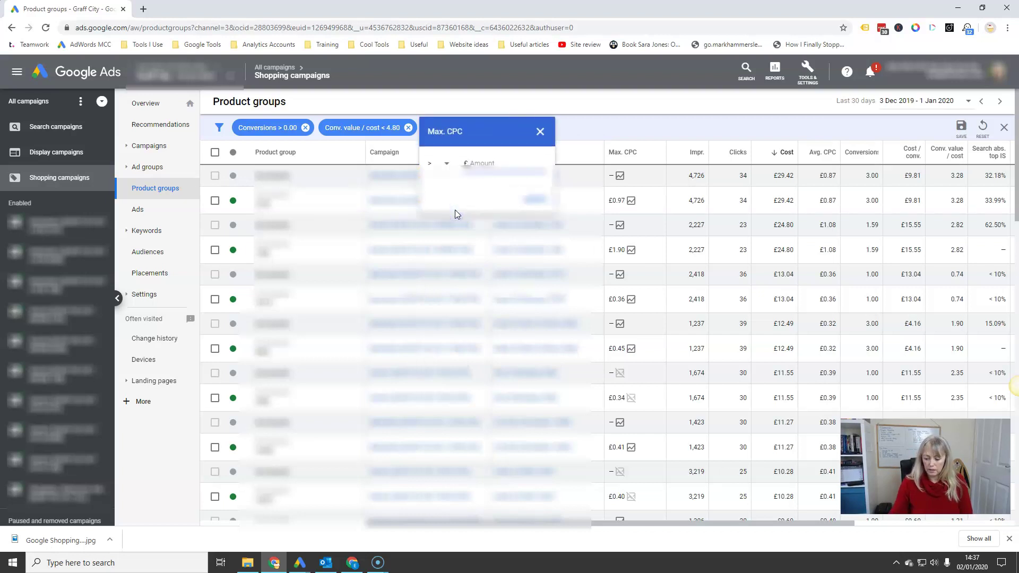
type("0")
key("Return")
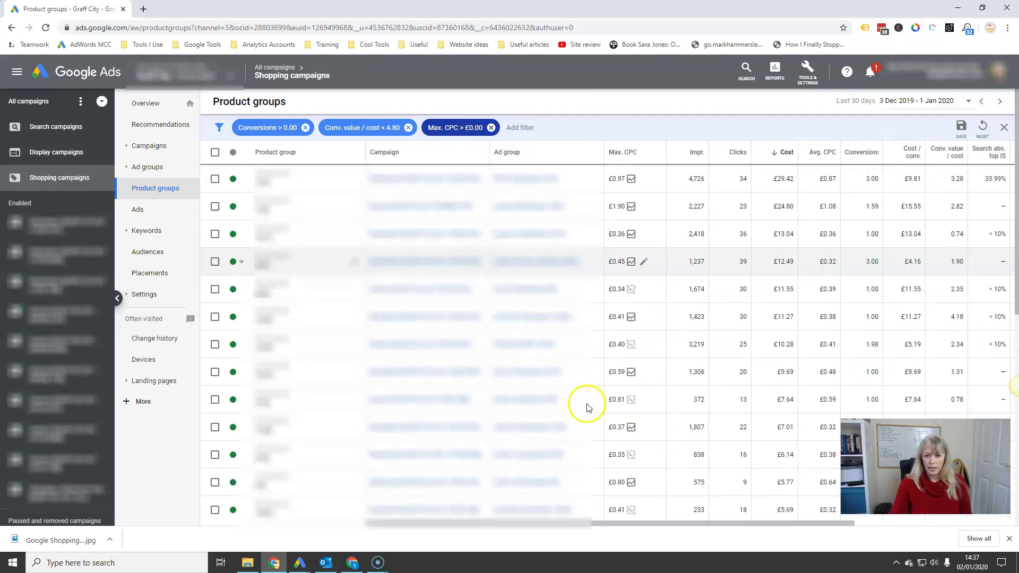
left_click(961, 127)
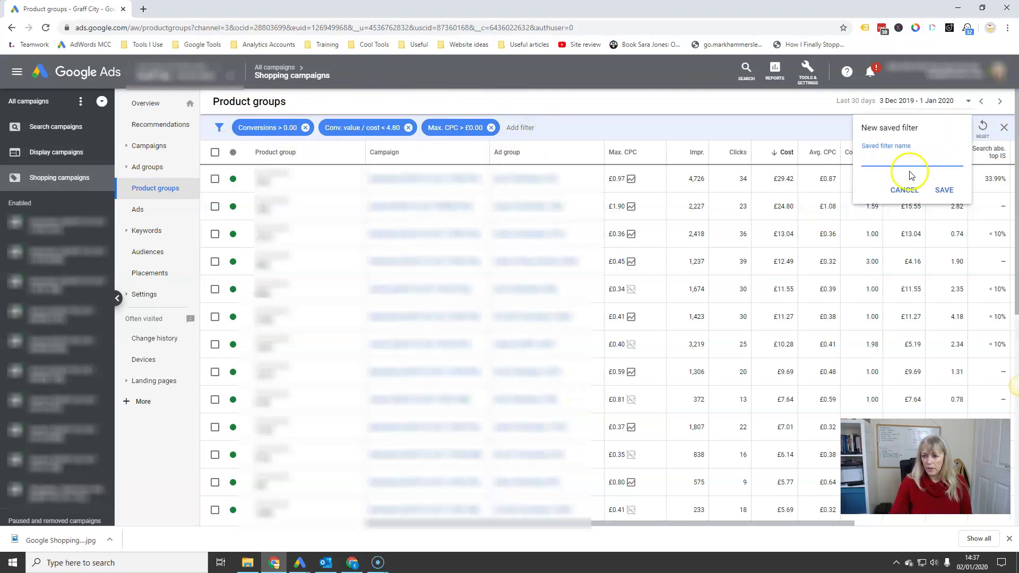
left_click(872, 162)
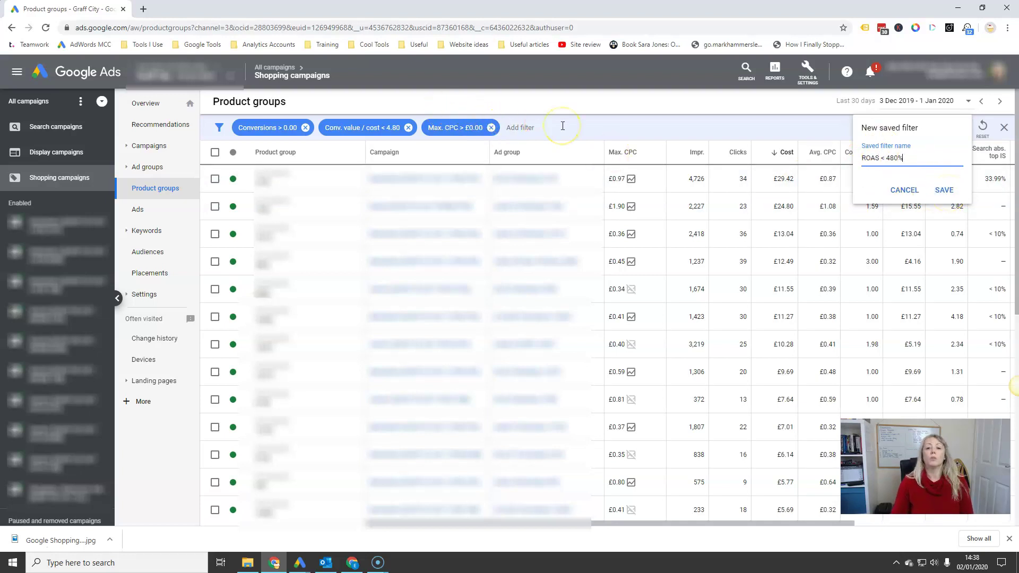
Step: Change the Conv. value / cost filter to greater than 7.20 and name the combination "ROAS > 720%" as a saved filter
left_click(339, 128)
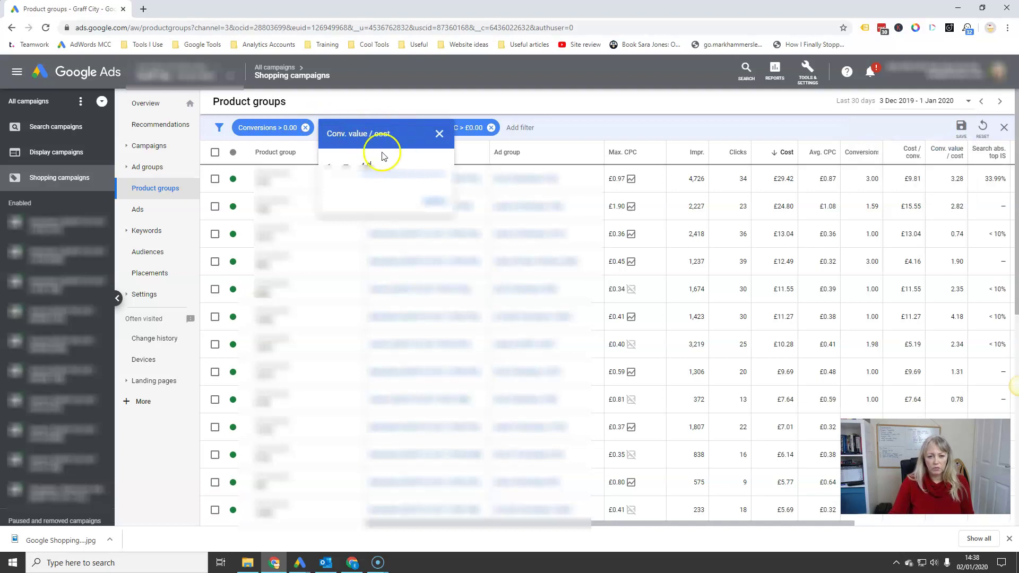
left_click(342, 167)
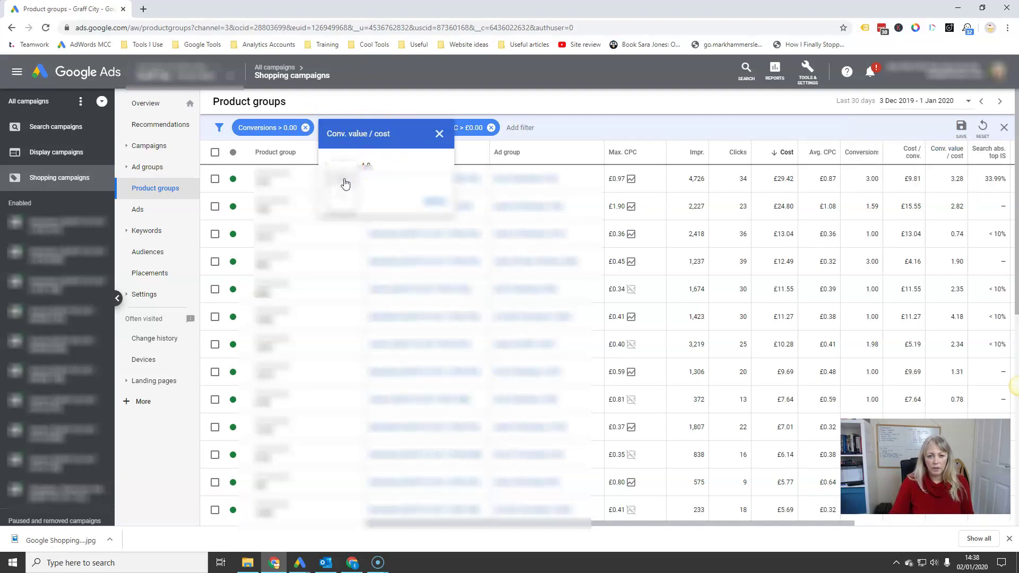
left_click(345, 183)
left_click(374, 166)
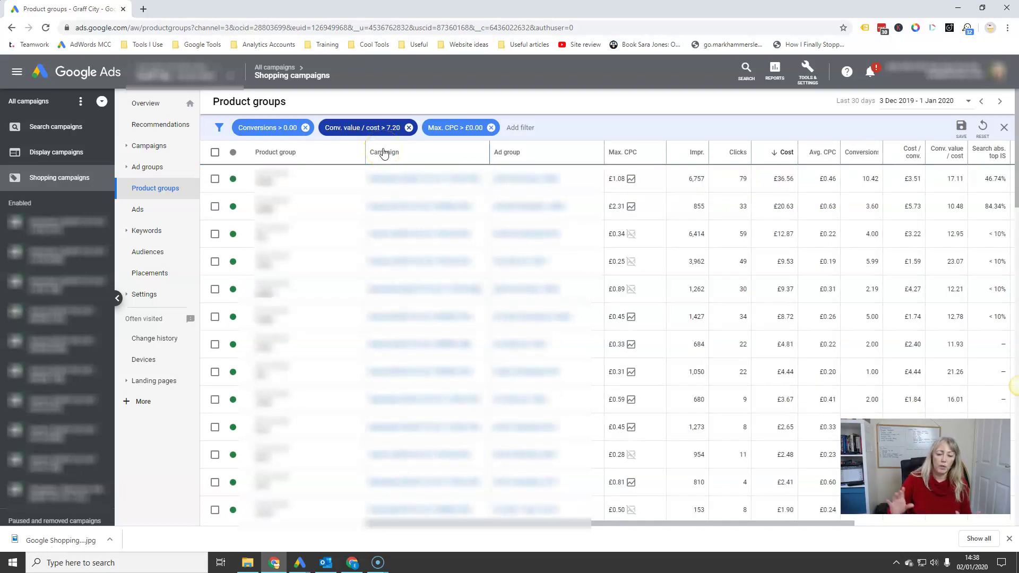
left_click(958, 129)
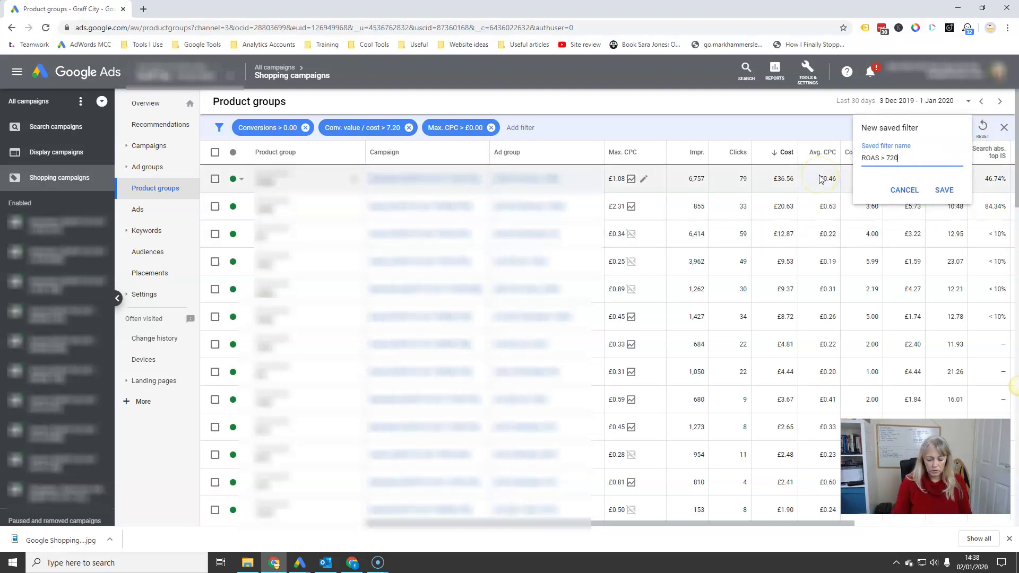
left_click(944, 191)
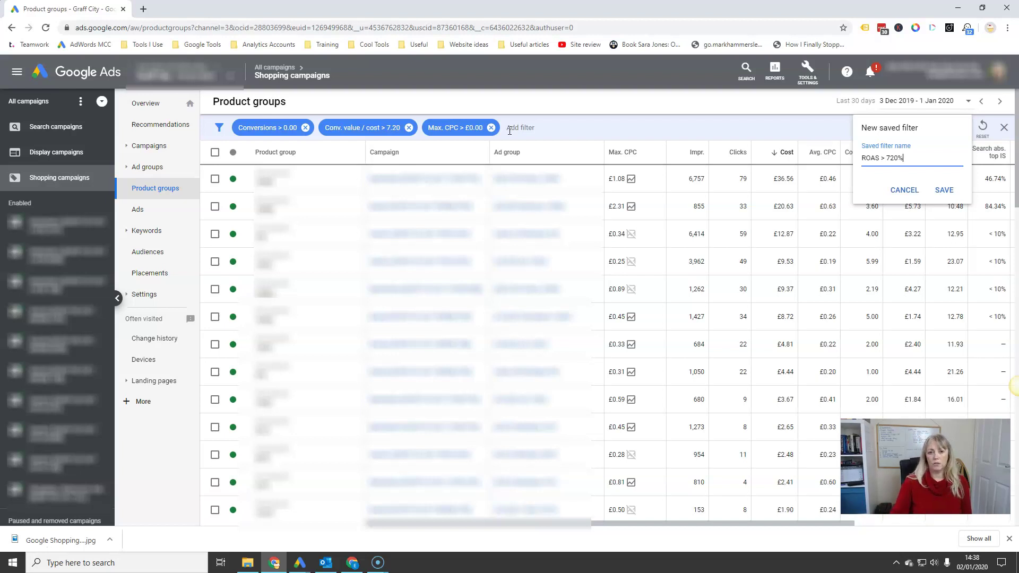
Step: Remove the Conv. value / cost filter and change the Conversions filter to less than 1.00
left_click(408, 128)
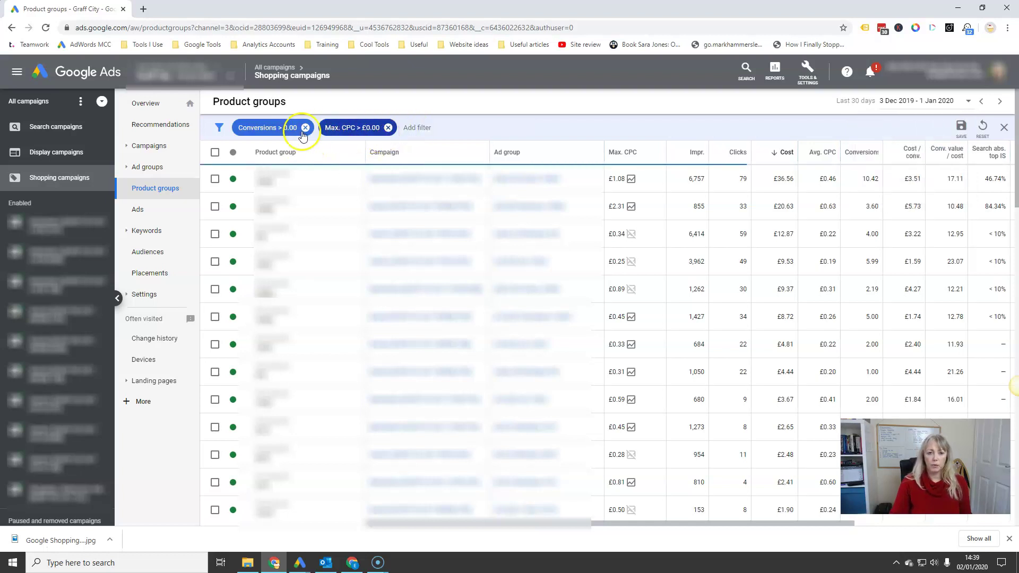
left_click(269, 128)
left_click(261, 167)
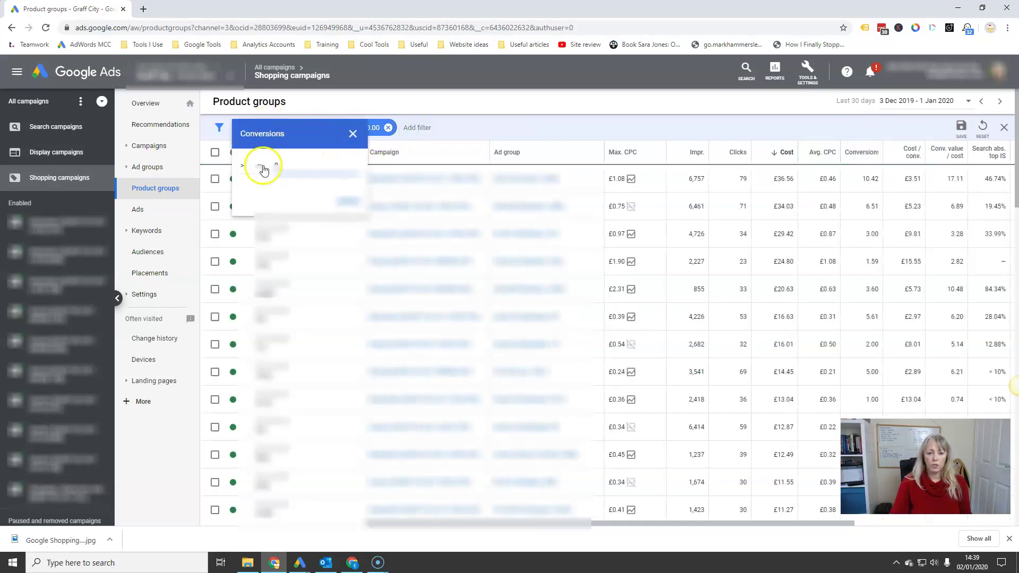
left_click(258, 197)
left_click(283, 168)
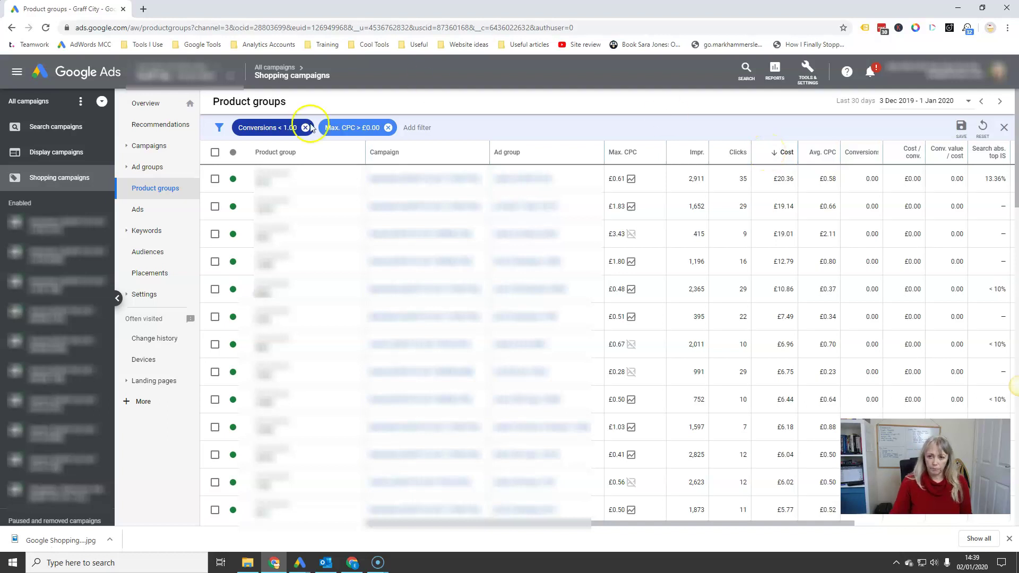
left_click(959, 129)
left_click(893, 169)
type("NO")
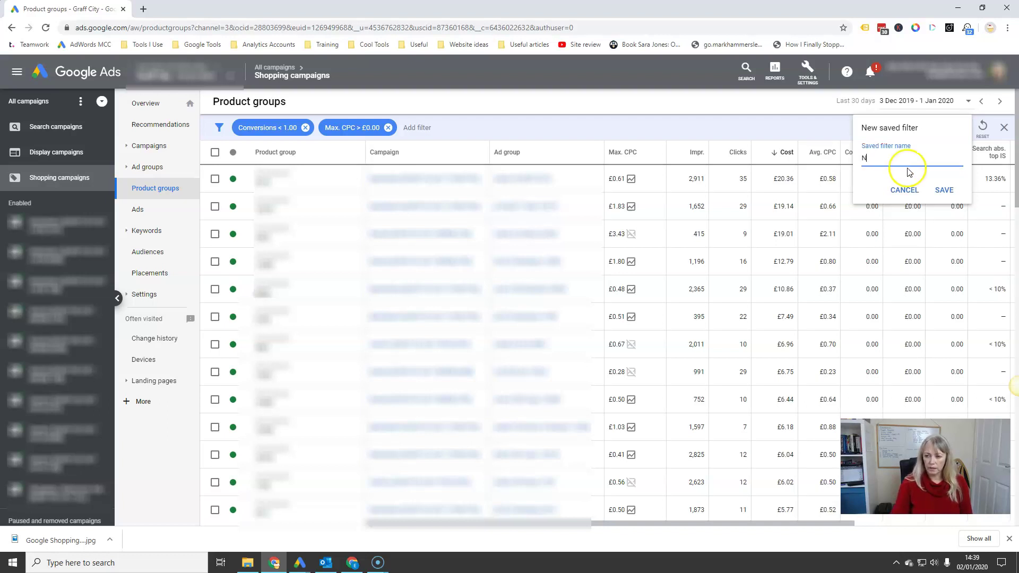
left_click(915, 195)
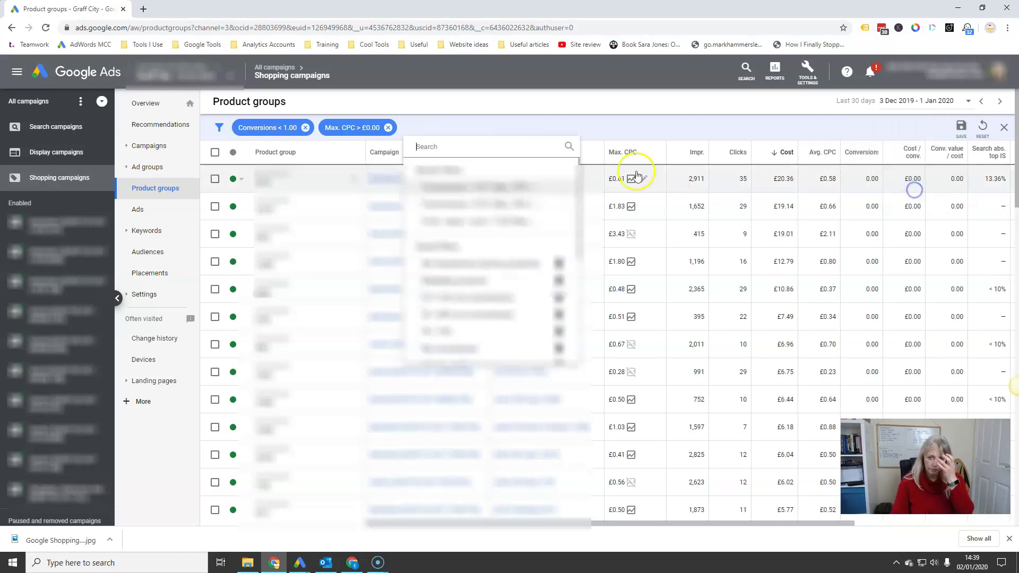
left_click(573, 120)
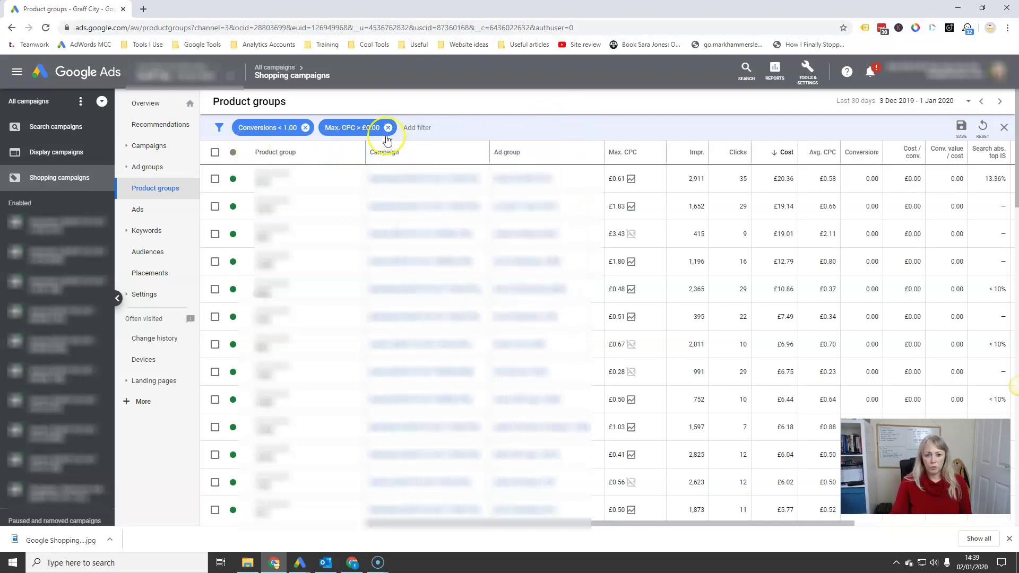
Step: Clear the current Max. CPC and Conversions filters and apply the saved filter "ROAS < 480%"
left_click(388, 127)
left_click(305, 128)
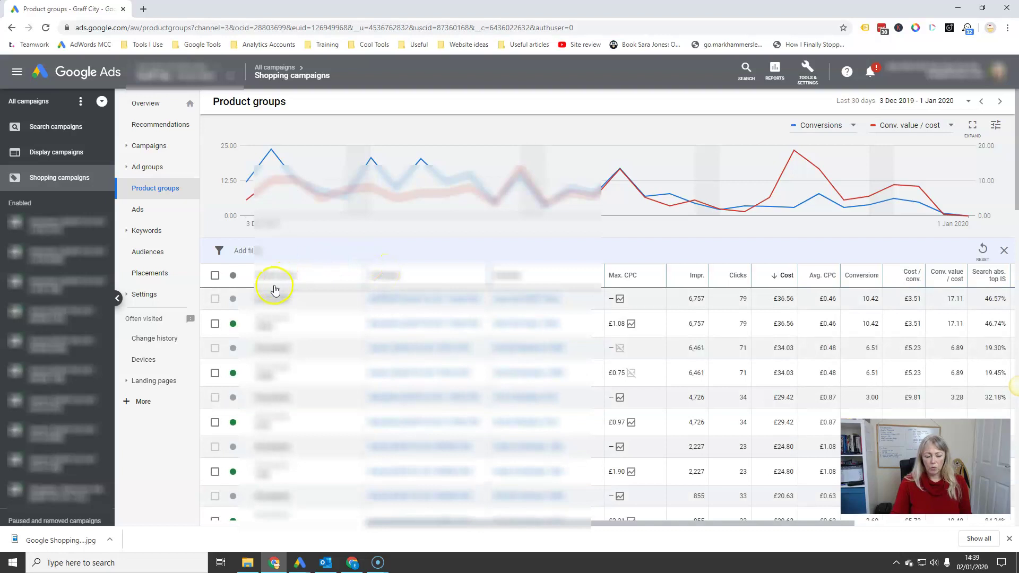
left_click(247, 252)
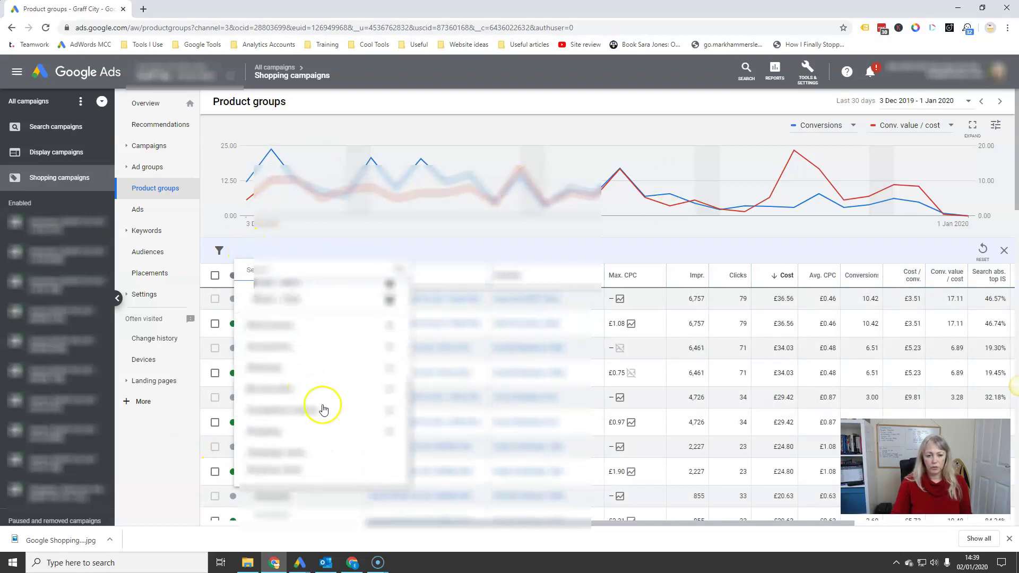
scroll(321, 406, "down", 1)
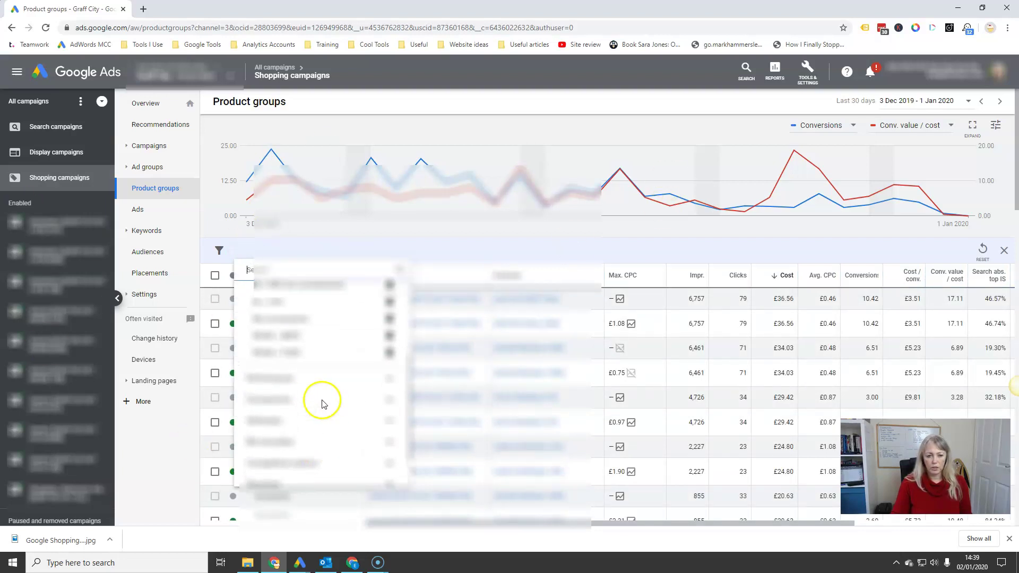
left_click(291, 336)
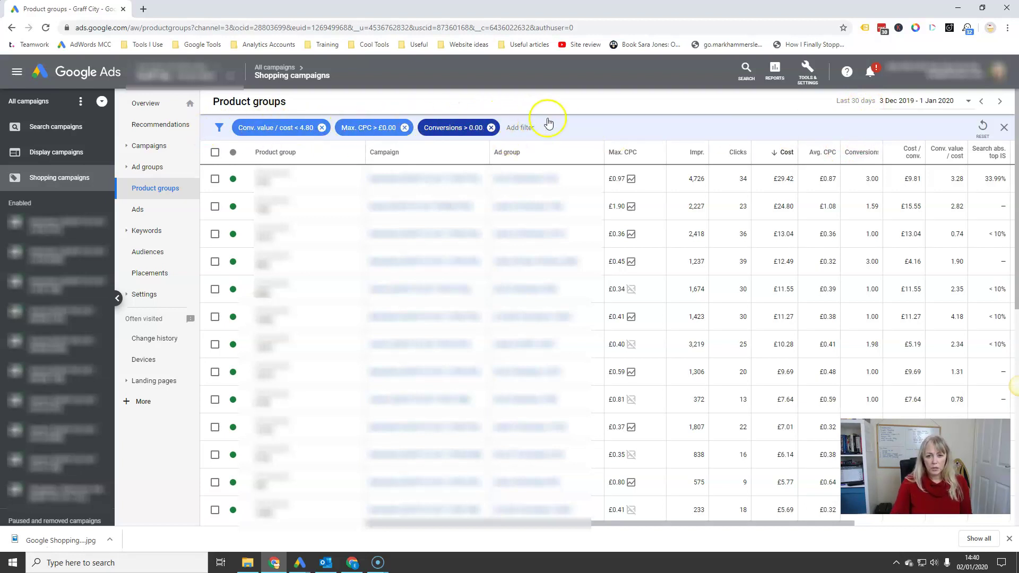
left_click(296, 138)
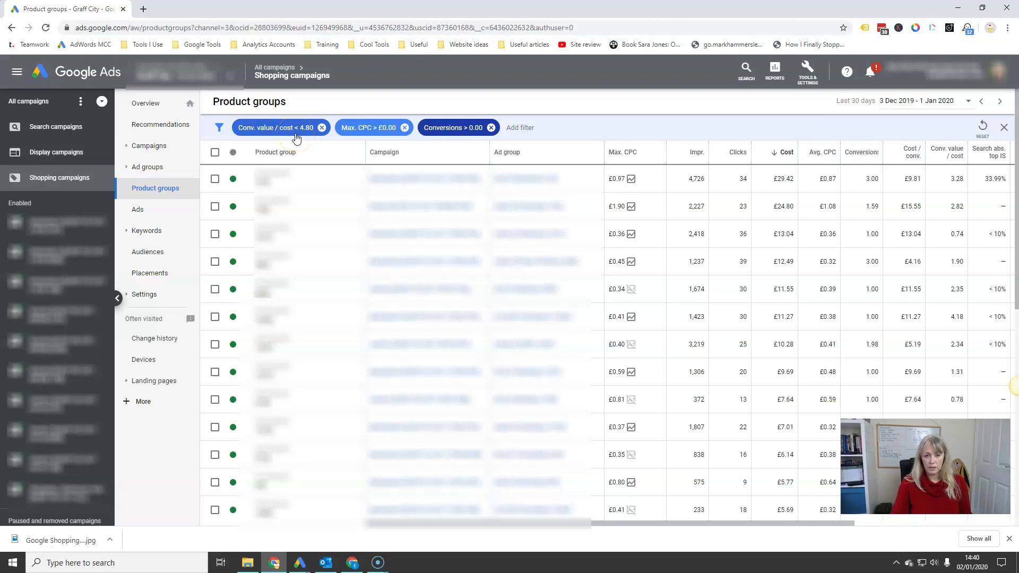
Step: Try a 10% decrease of the max. CPC bids for all filtered product groups, cancelling it and clearing the selection
left_click(214, 154)
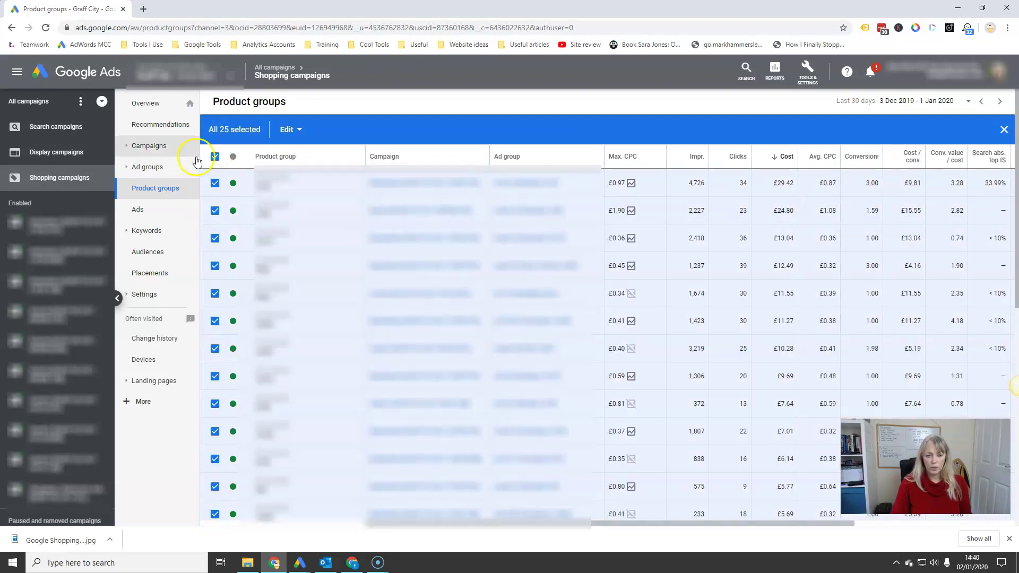
left_click(302, 130)
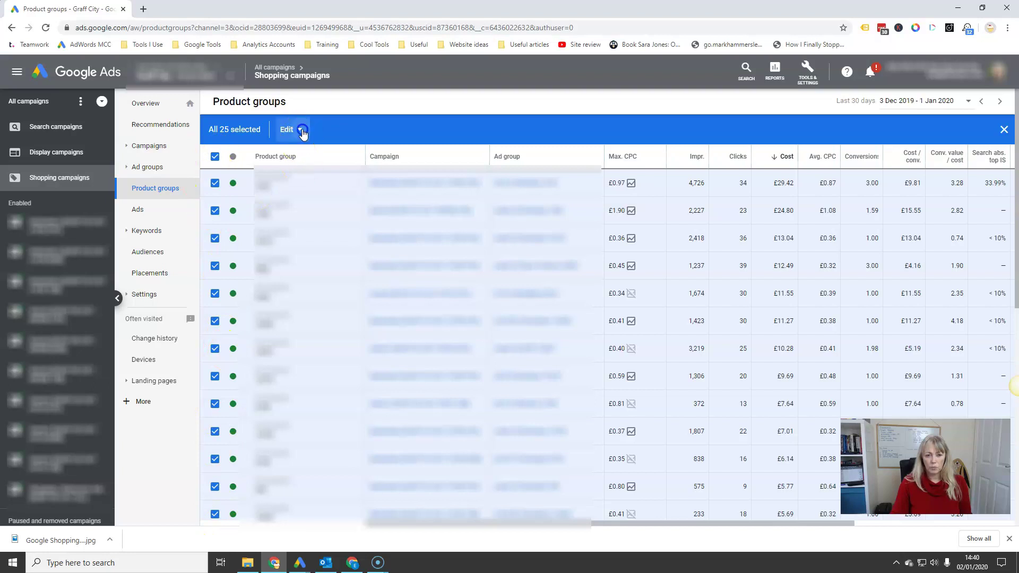
left_click(317, 169)
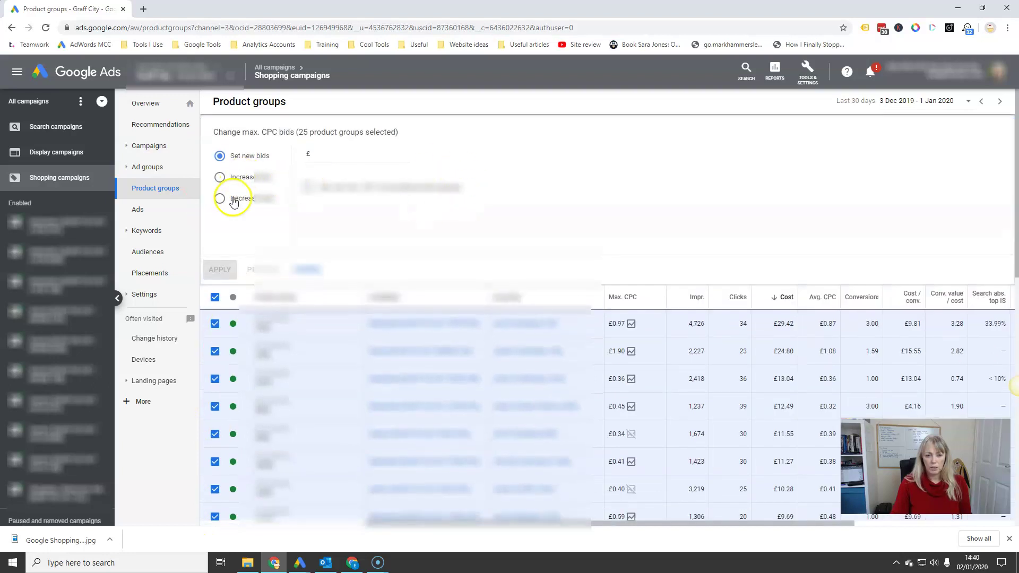
left_click(221, 199)
left_click(467, 153)
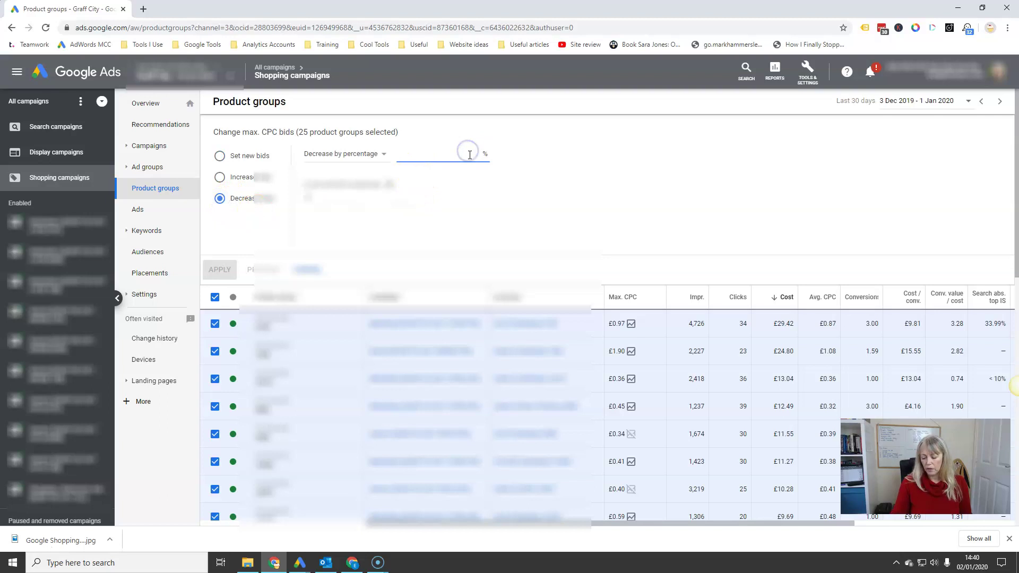
type("10")
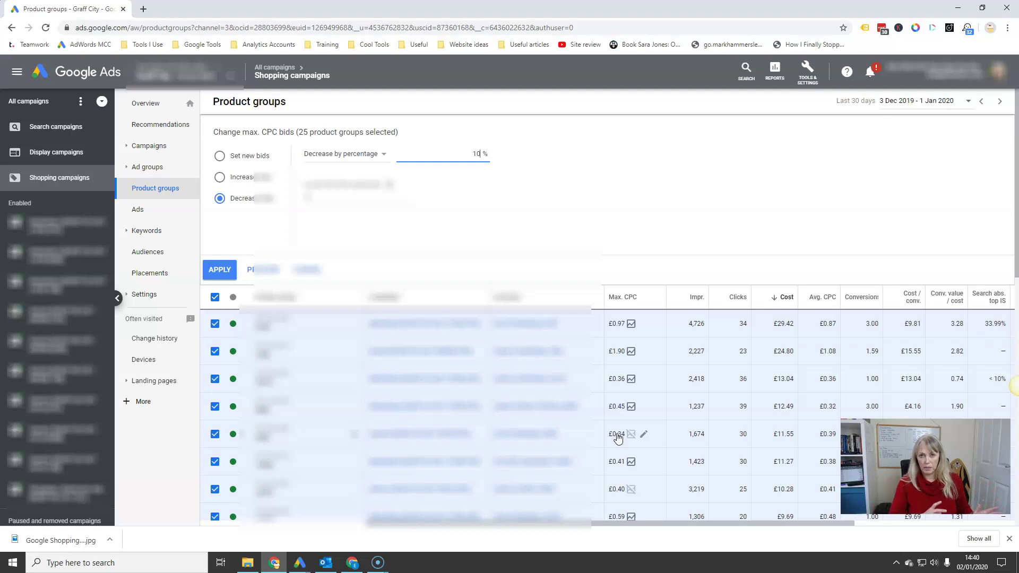
left_click(298, 271)
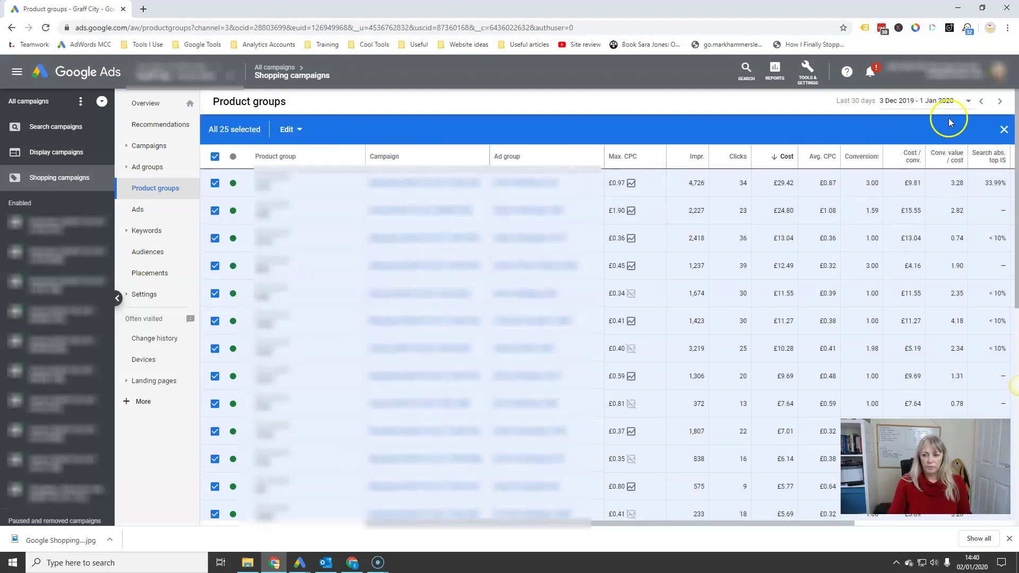
left_click(1004, 129)
Step: Replace the current filters with the saved filter "ROAS > 720%"
left_click(489, 129)
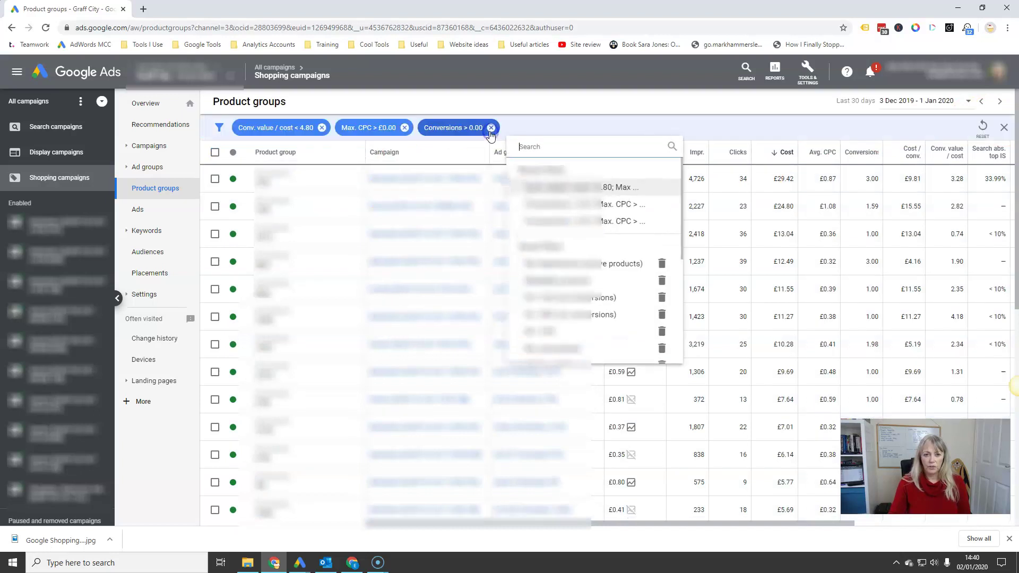
scroll(636, 265, "down", 3)
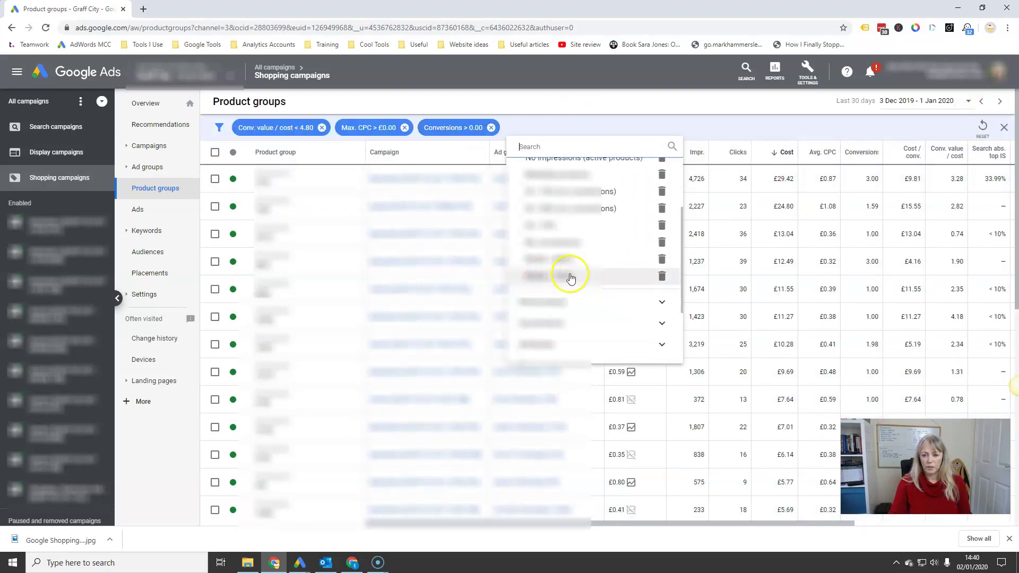
left_click(533, 280)
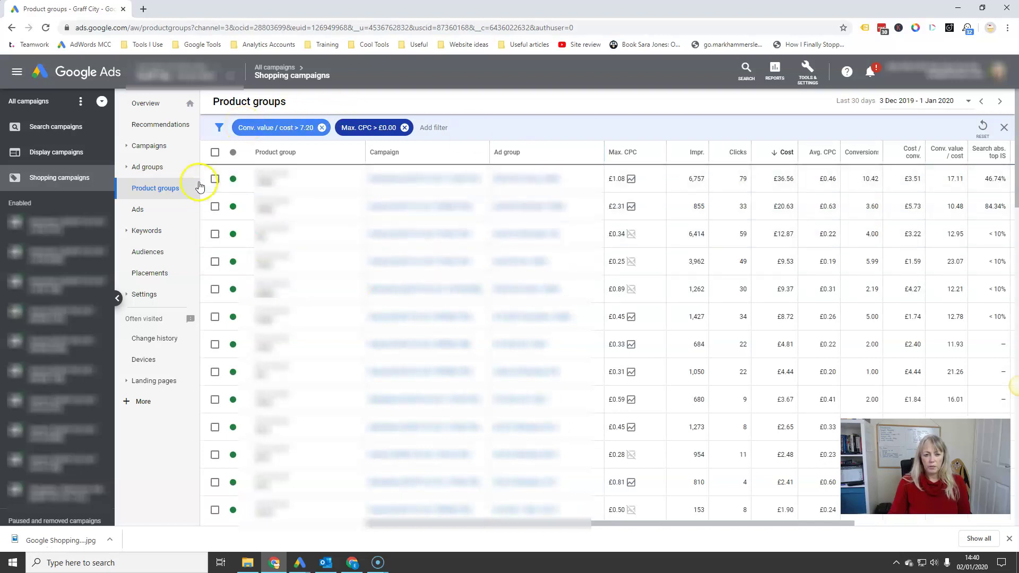
Step: Select every product group matching the filter, including those beyond the current page, and try a 10% increase of their max. CPC bids
left_click(215, 153)
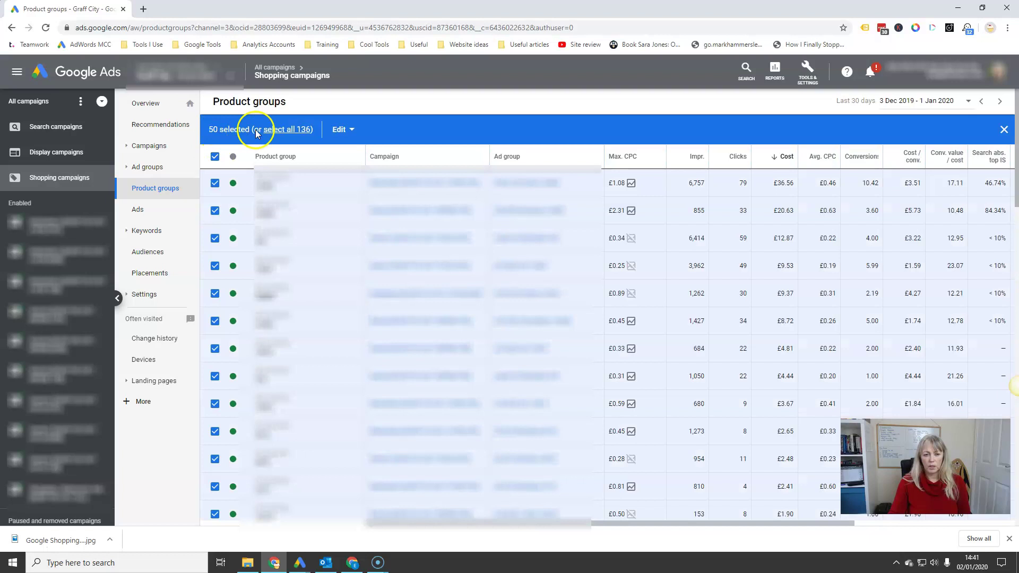
left_click(302, 134)
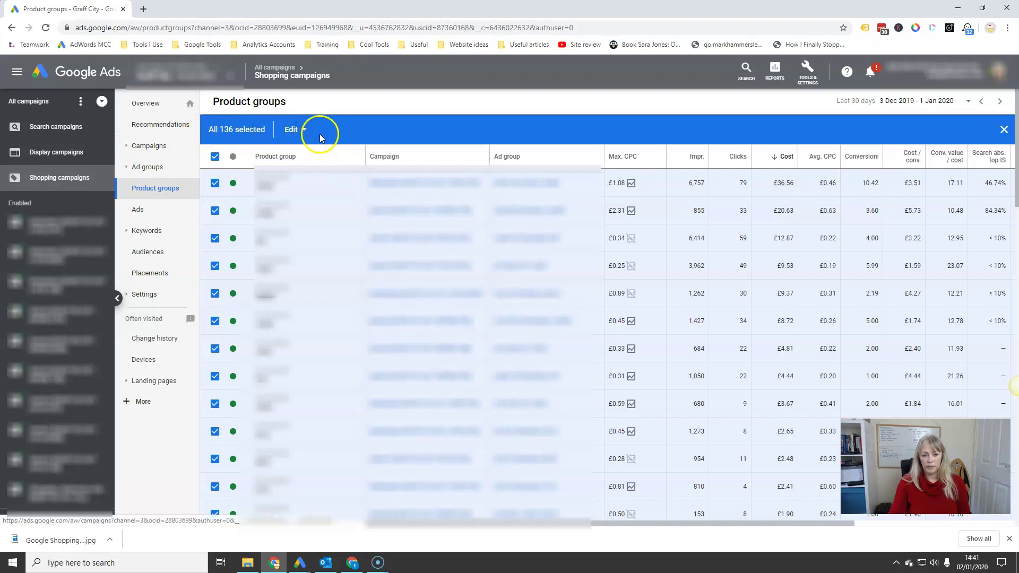
left_click(293, 130)
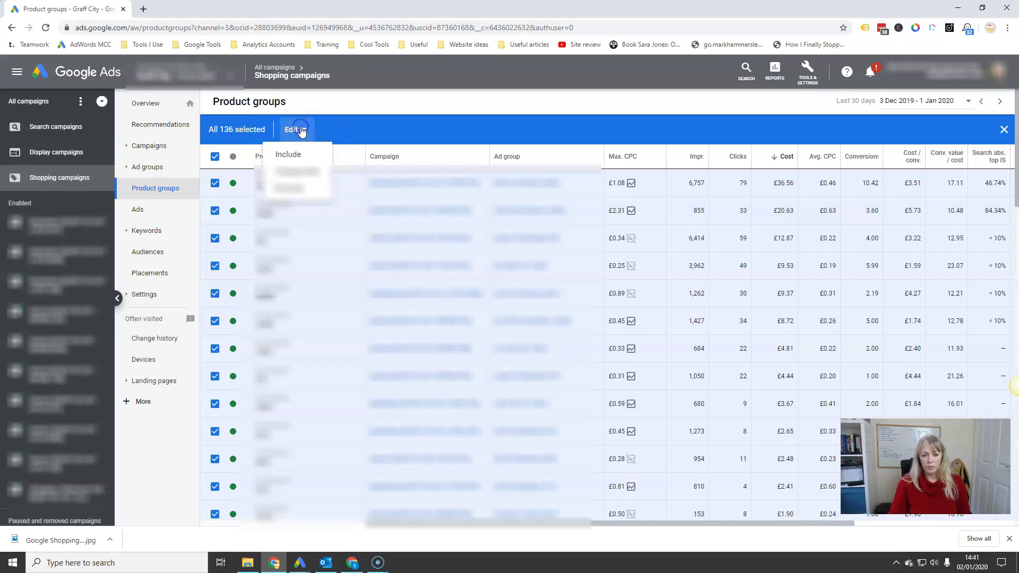
left_click(309, 173)
left_click(219, 176)
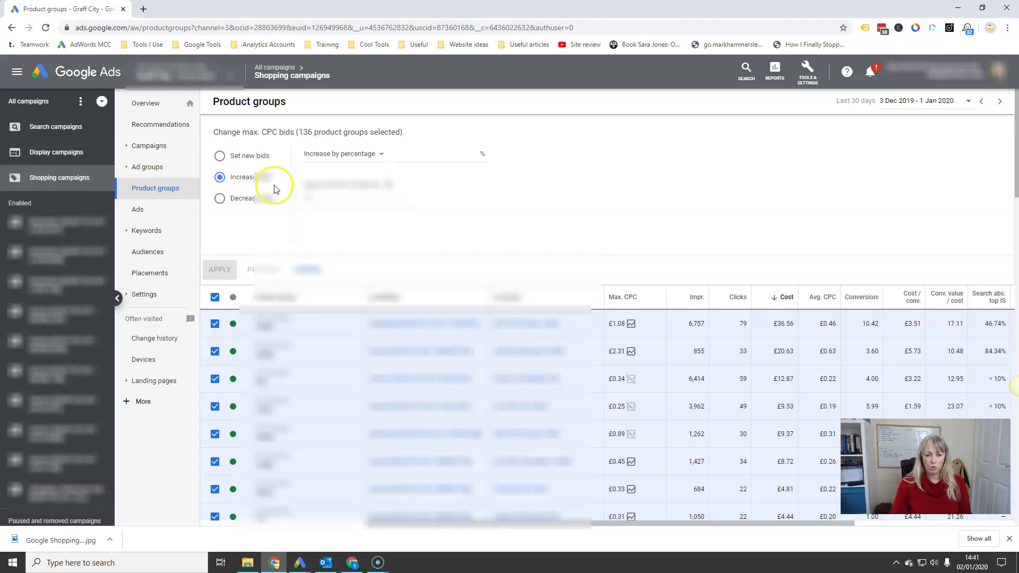
left_click(472, 155)
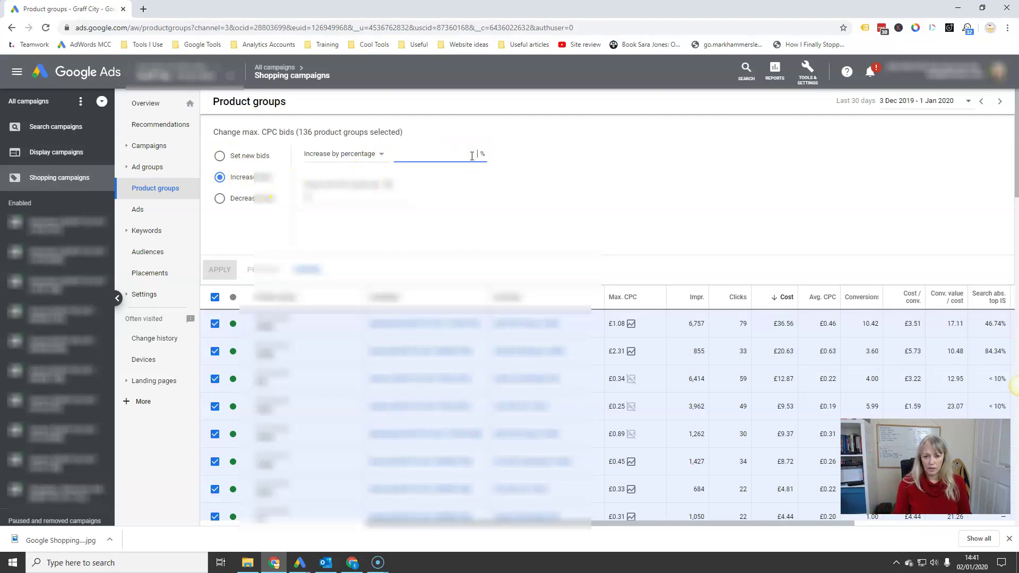
type("10")
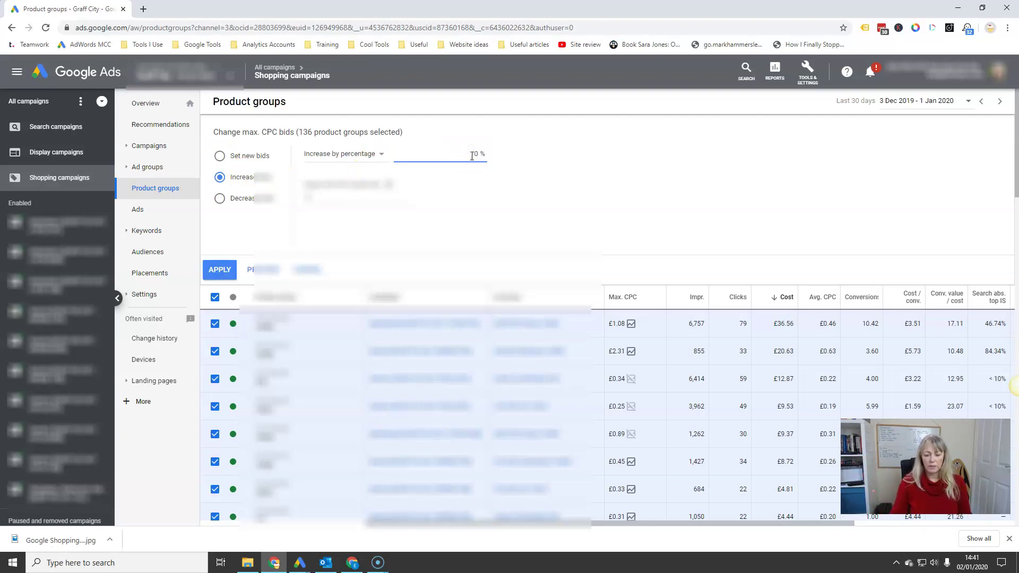
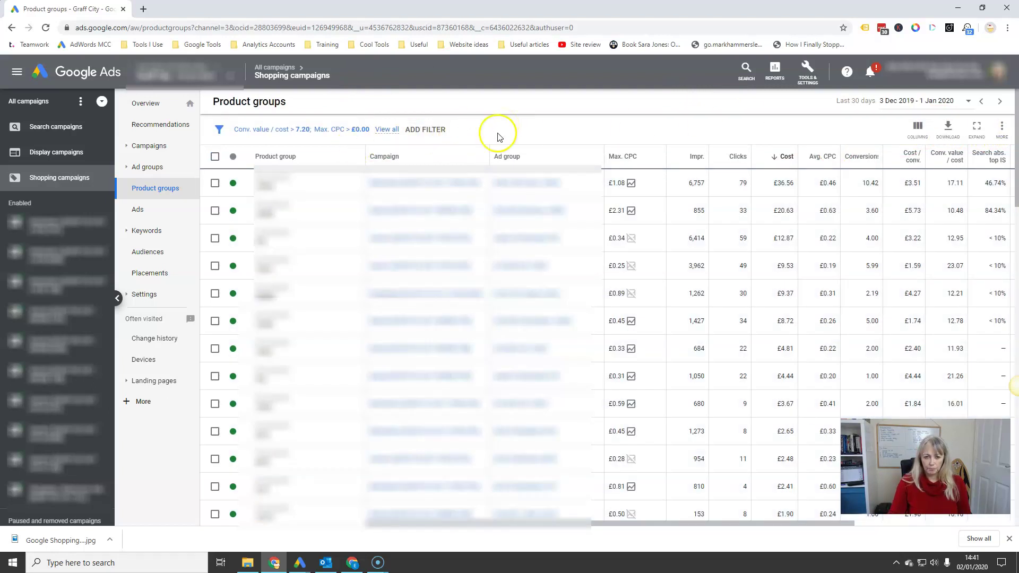
Step: Apply the saved filter that combines Conversions < 0.01, Max. CPC > £0.00 and Impr. >= 1
left_click(425, 130)
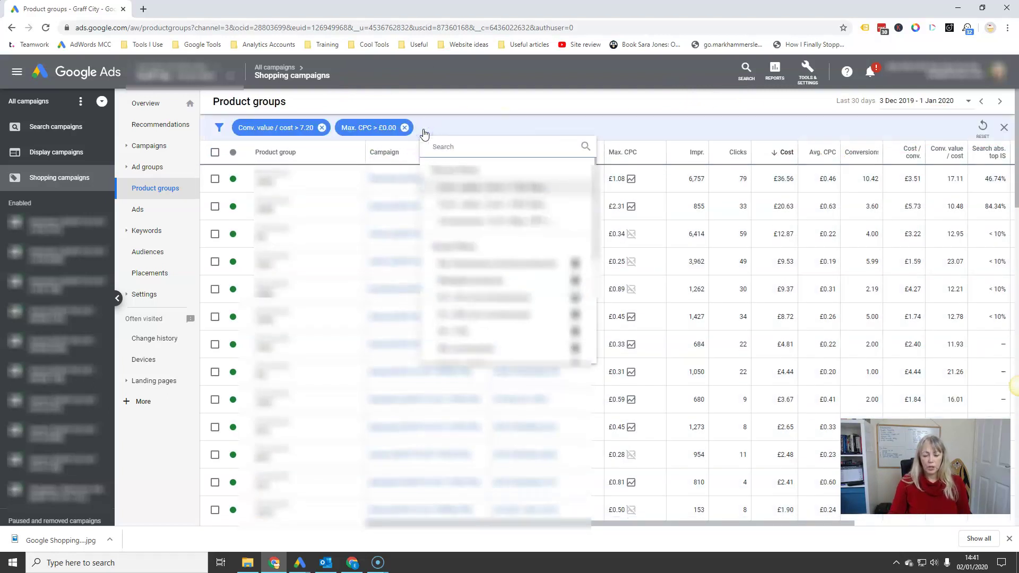
scroll(456, 255, "down", 3)
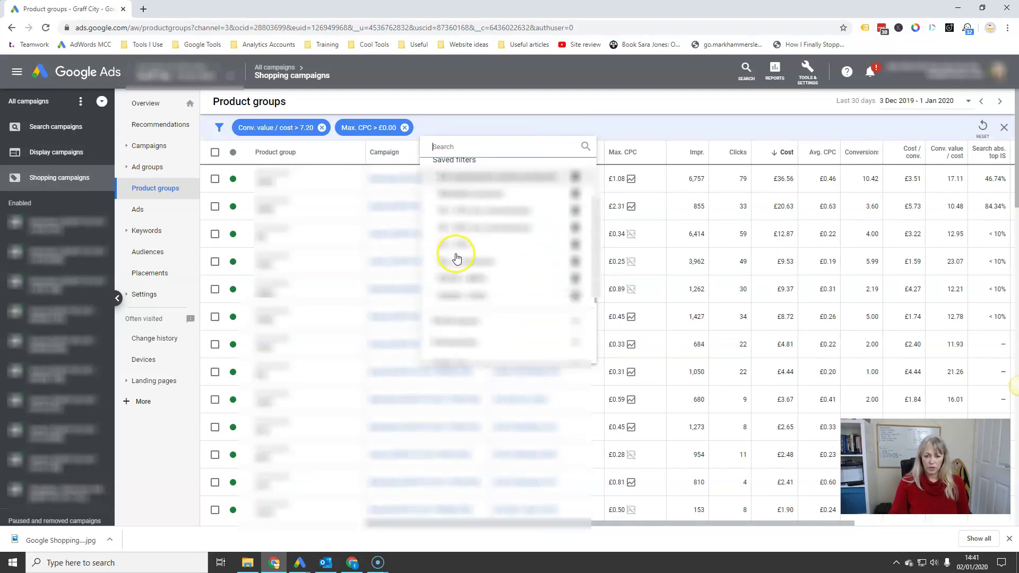
left_click(470, 245)
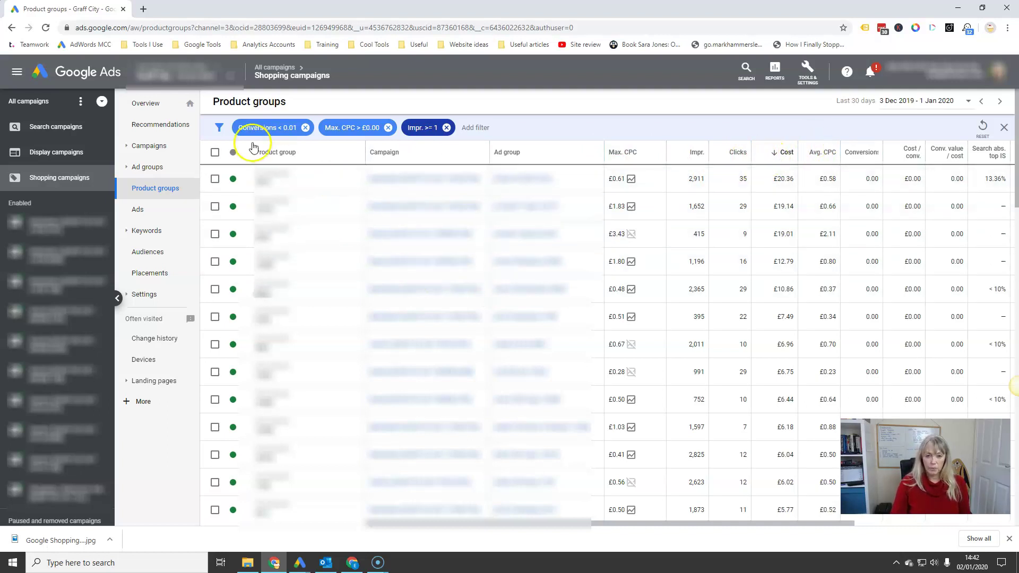
Step: Add a filter for Search impr. share greater than 50%
left_click(474, 128)
left_click(485, 135)
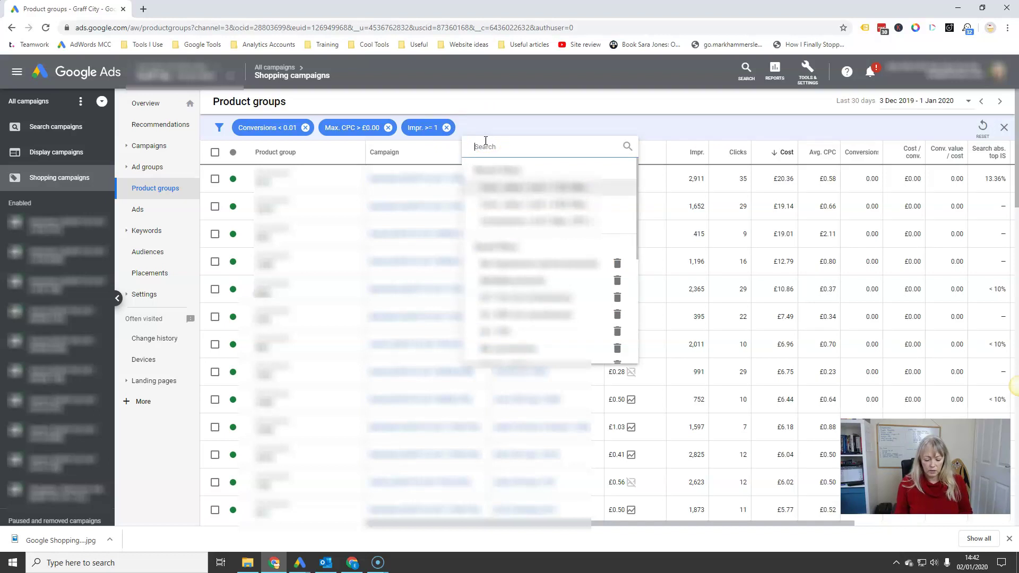
left_click(483, 157)
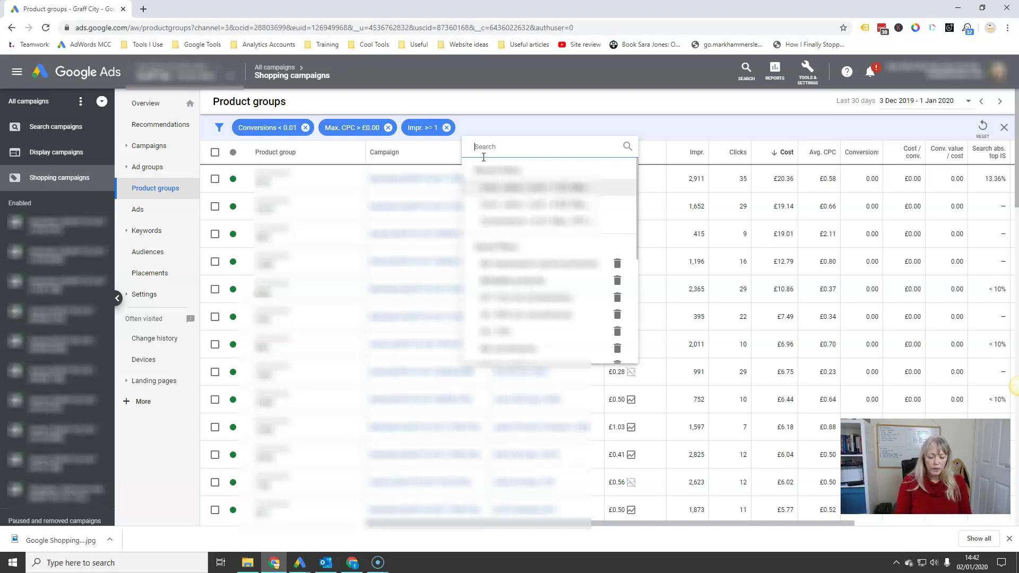
type("impr")
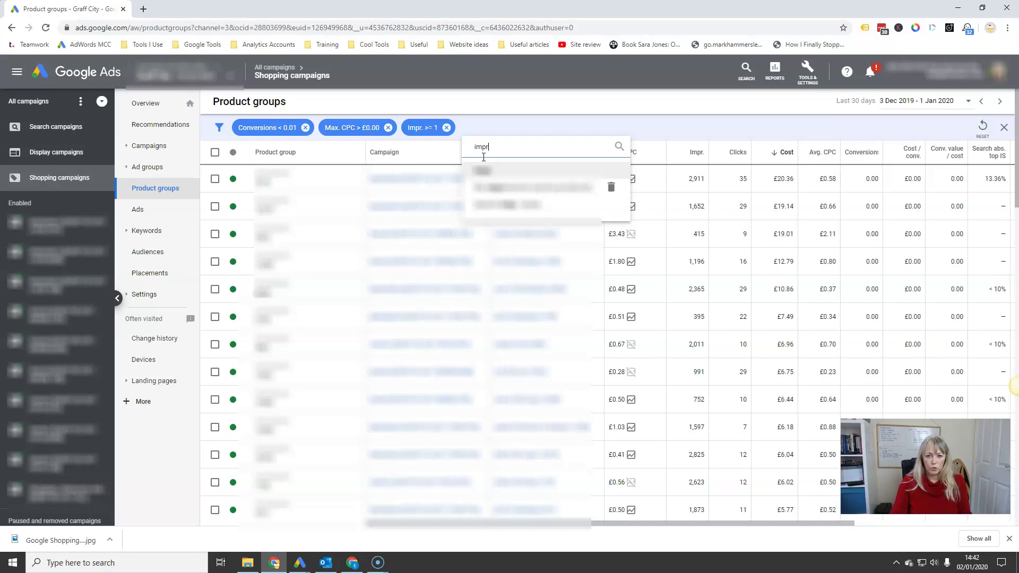
left_click(522, 208)
left_click(564, 164)
type("50")
key("Return")
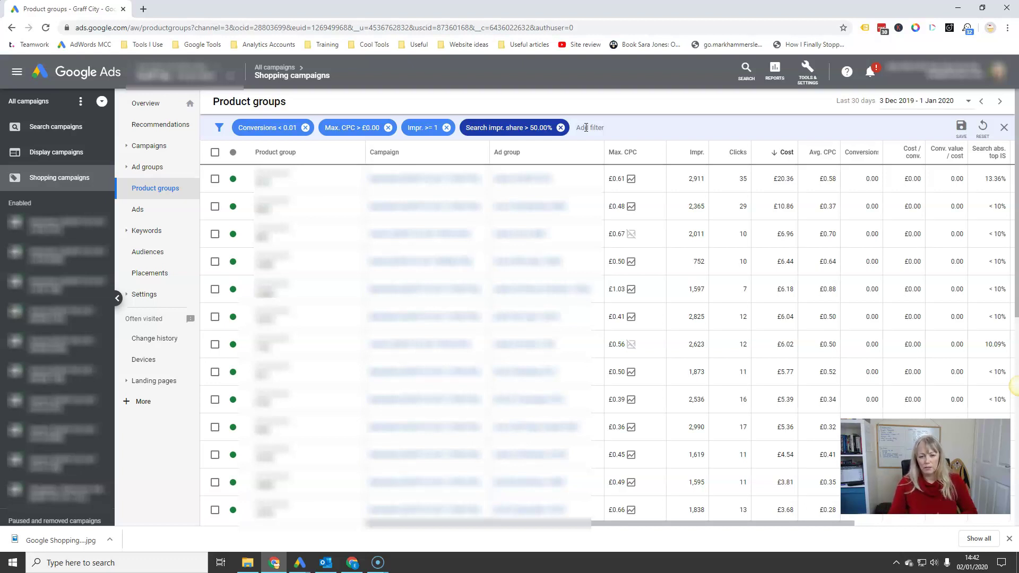
Step: Try a percentage decrease of the max. CPC bids for all filtered product groups, cancelling it and clearing the selection
left_click(215, 152)
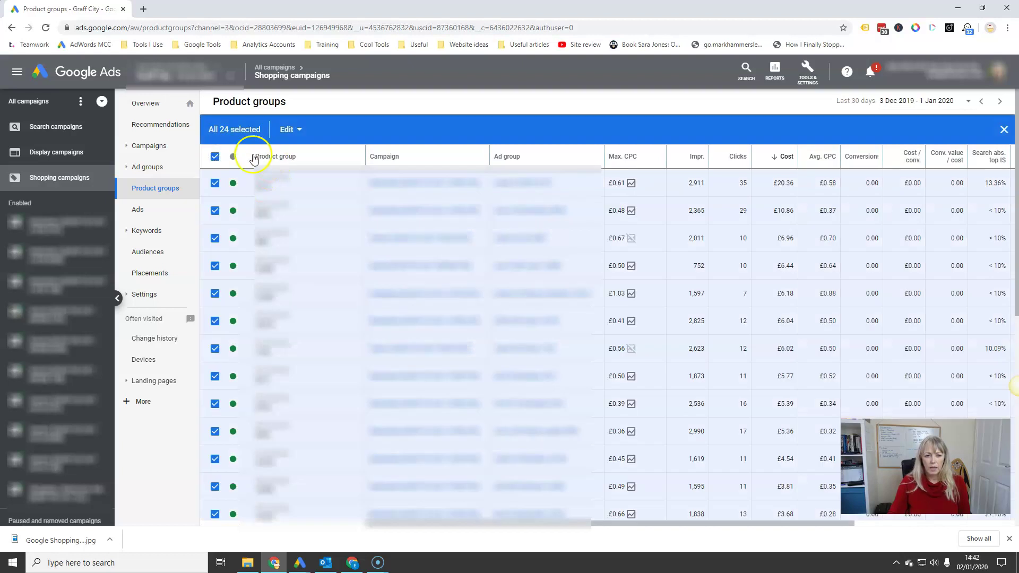
left_click(292, 133)
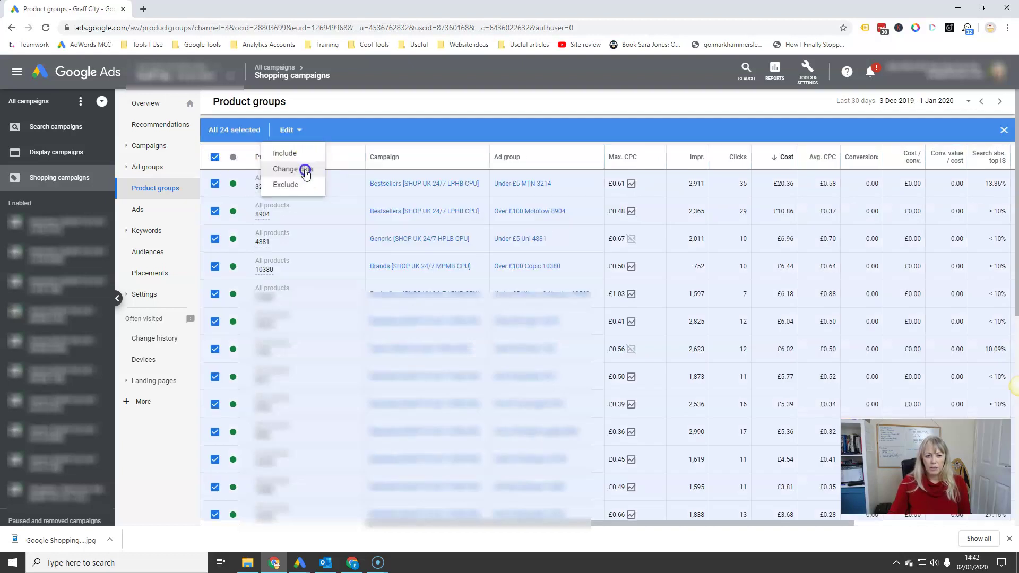
left_click(306, 170)
left_click(218, 199)
left_click(448, 153)
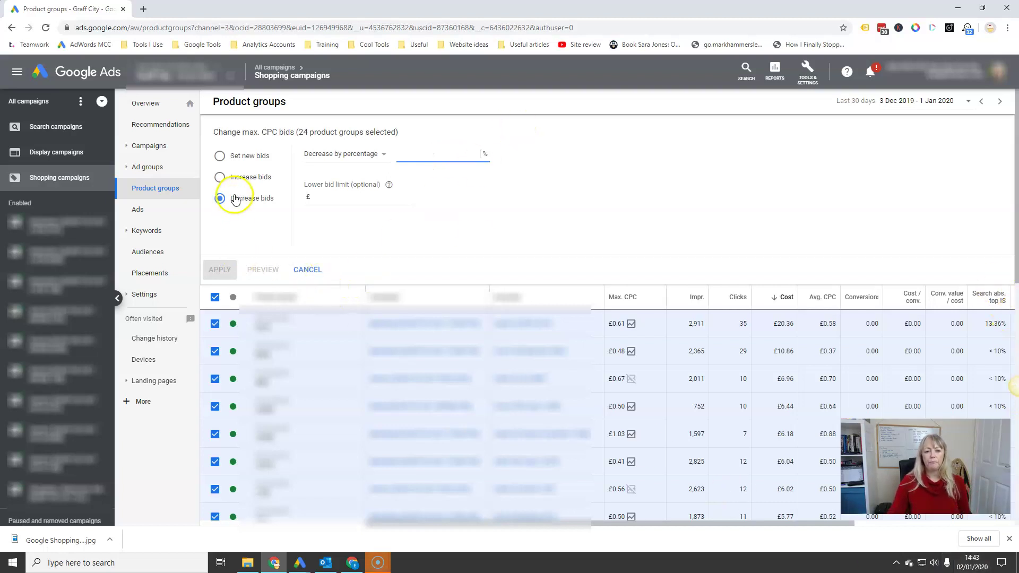
left_click(317, 269)
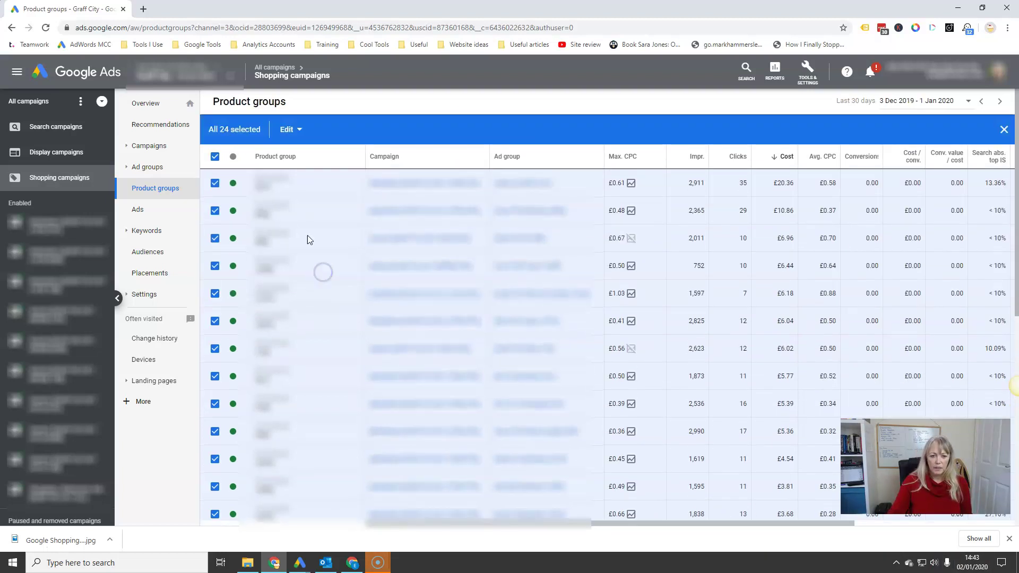
left_click(1004, 129)
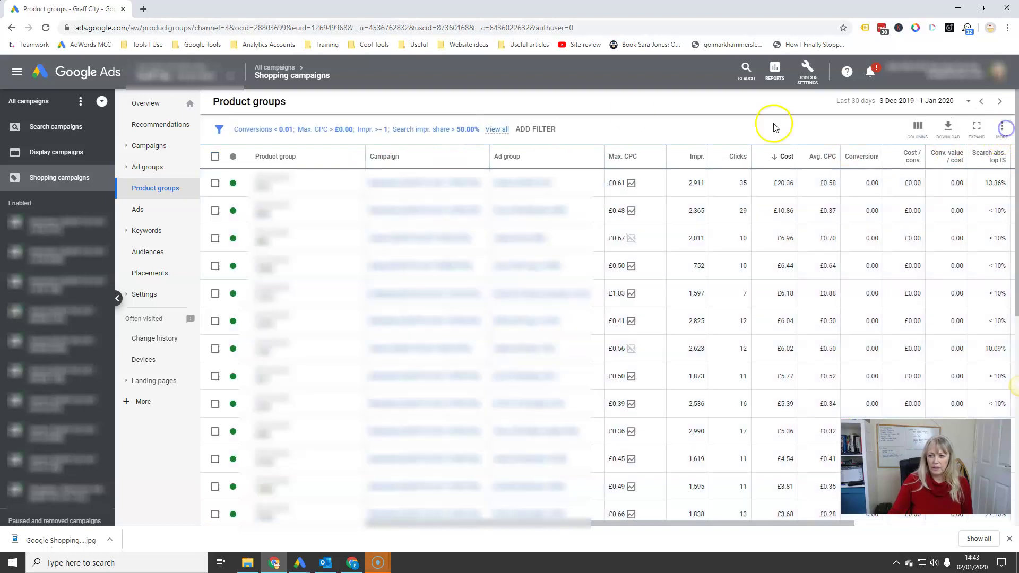
Step: Change the Search impr. share filter to less than 20%
left_click(461, 139)
left_click(477, 165)
left_click(478, 195)
left_click(552, 166)
type("20")
key("Return")
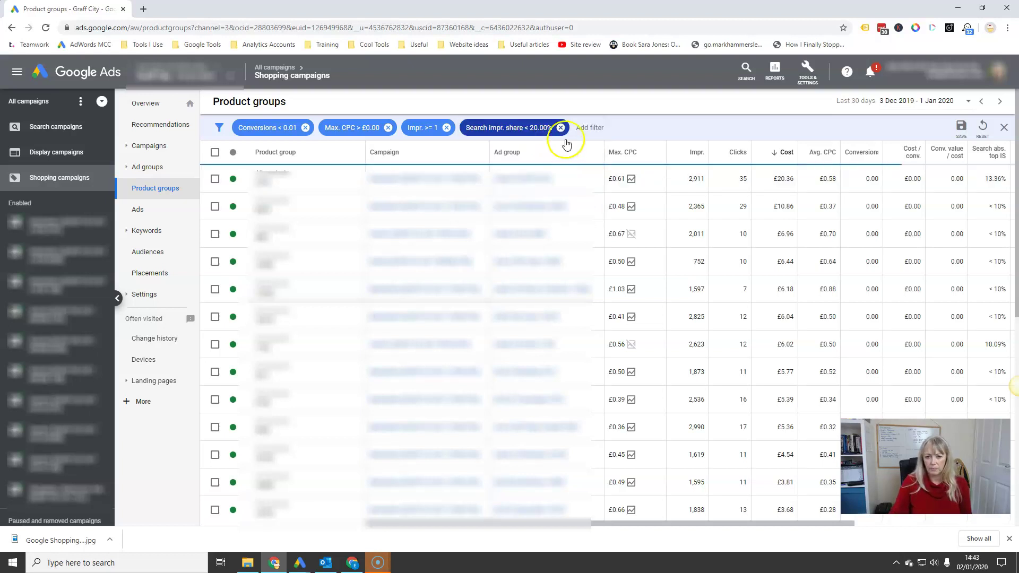
Step: Try a percentage increase of the max. CPC bids for all filtered product groups, cancelling it and clearing the selection
left_click(214, 152)
left_click(289, 130)
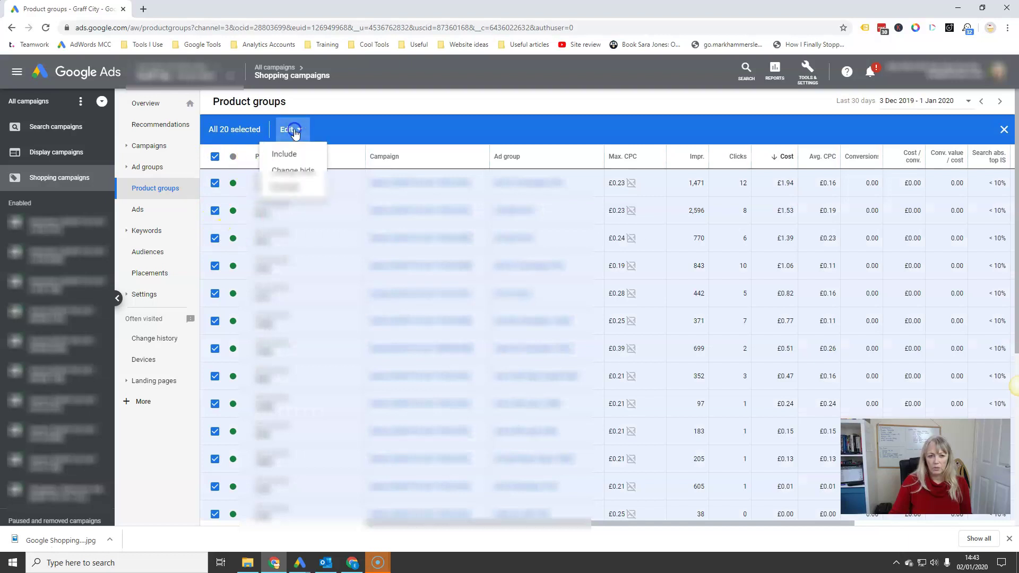
left_click(289, 169)
left_click(228, 199)
left_click(229, 179)
left_click(433, 160)
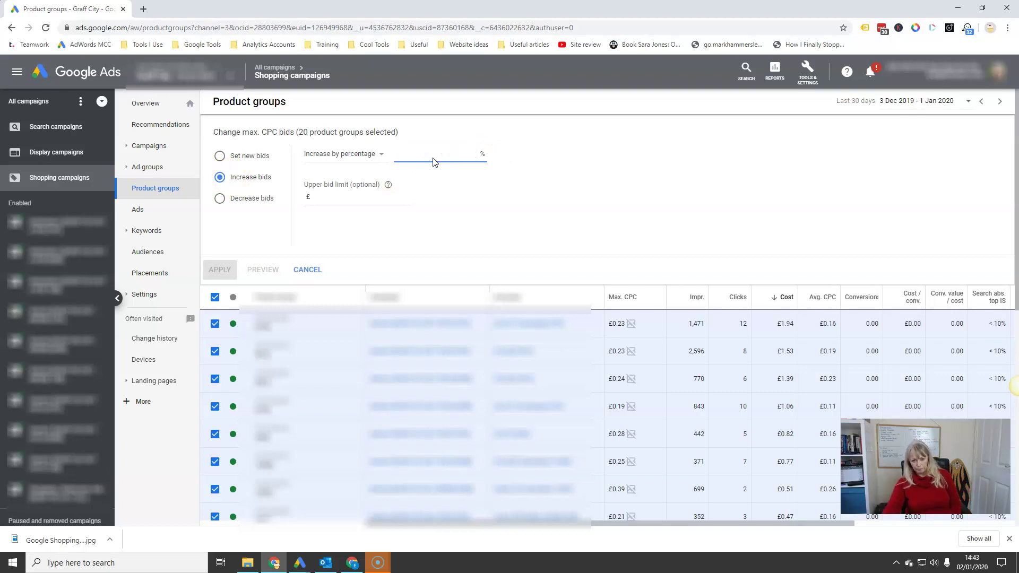
left_click(308, 273)
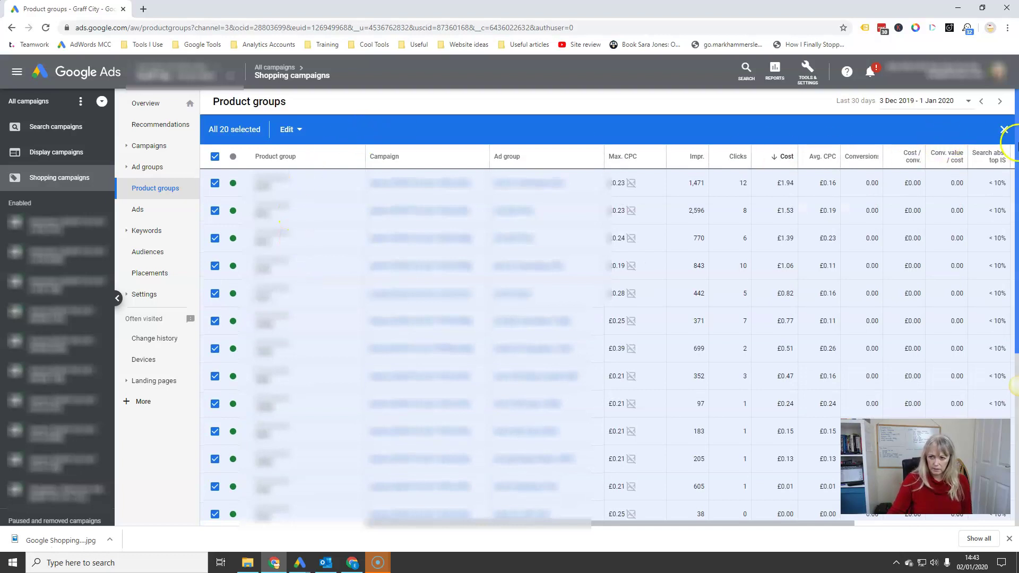
left_click(1004, 130)
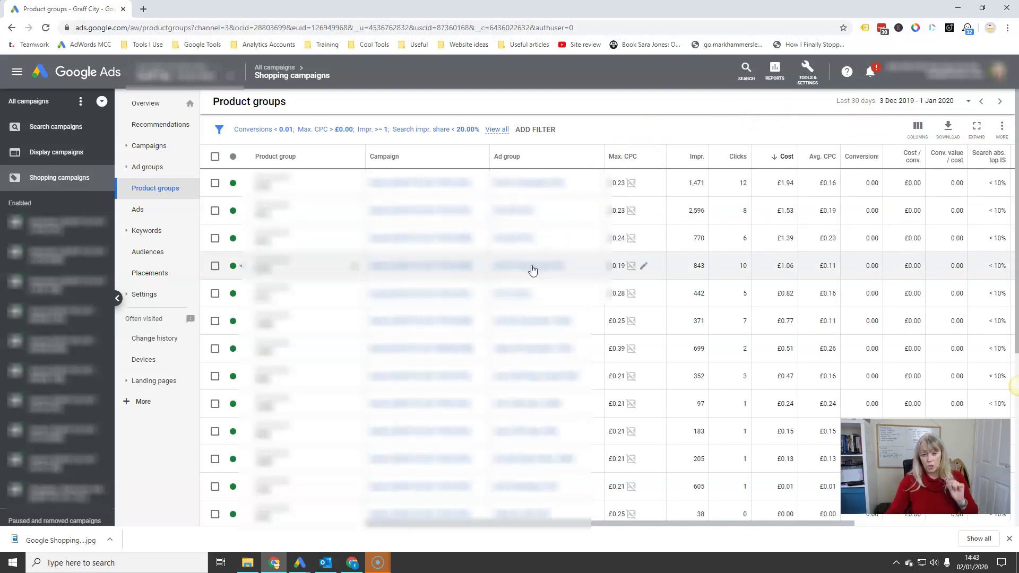
Step: Remove the Search impr. share filter from the product groups table
left_click(535, 132)
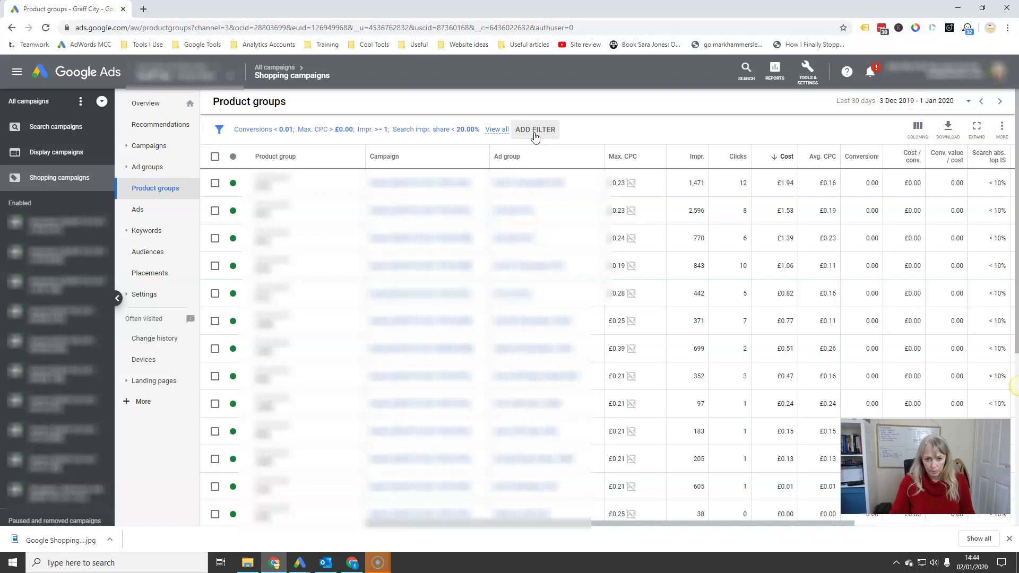
left_click(457, 131)
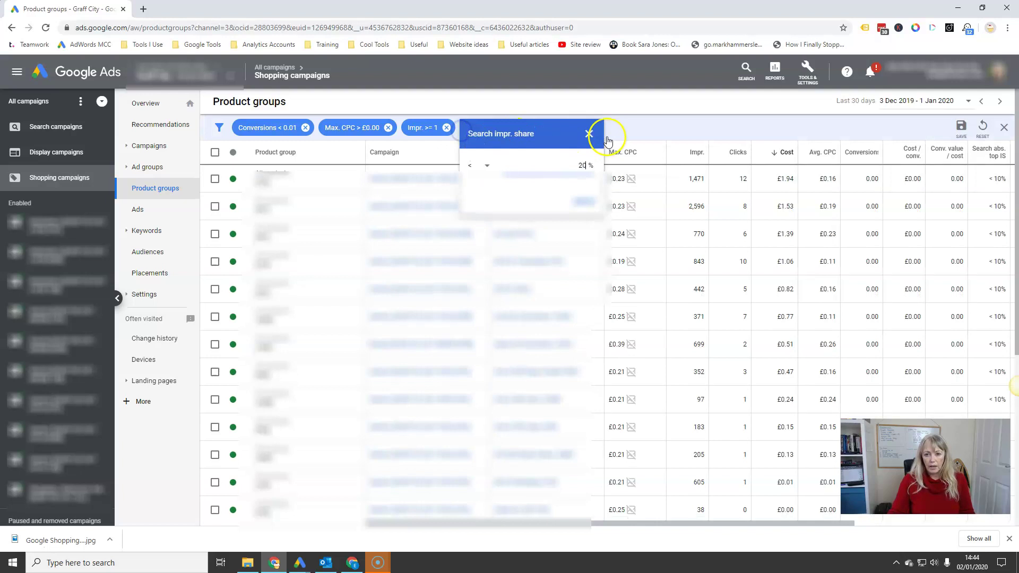
left_click(589, 134)
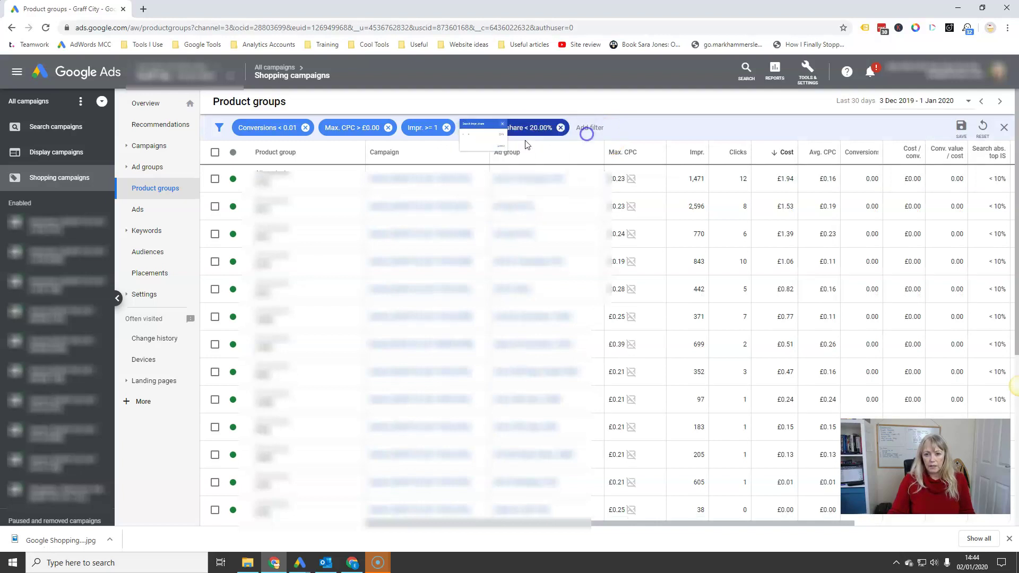
left_click(560, 128)
Step: Add a filter for Clicks greater than 100 to the product groups table
left_click(472, 129)
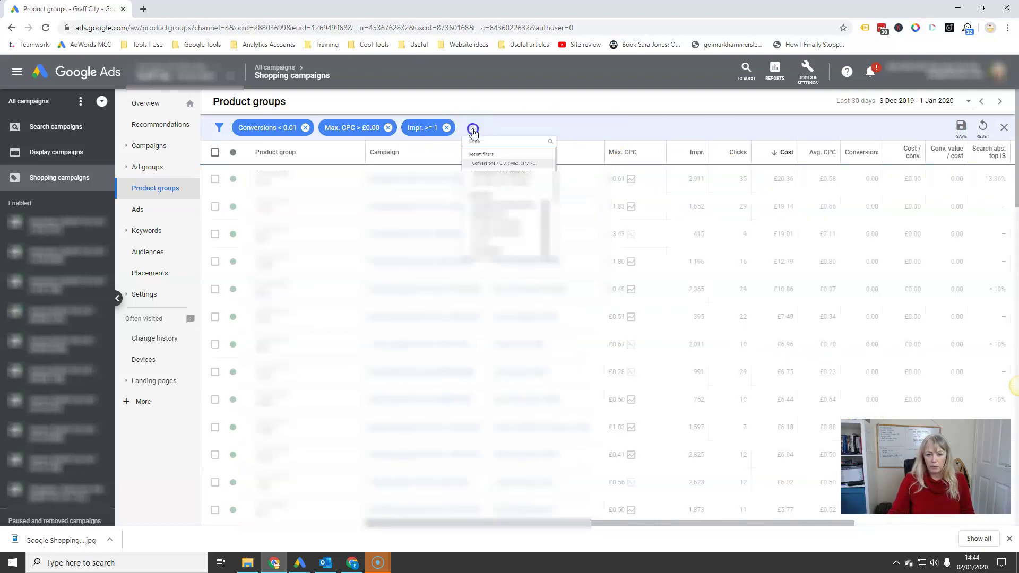
type("clicks")
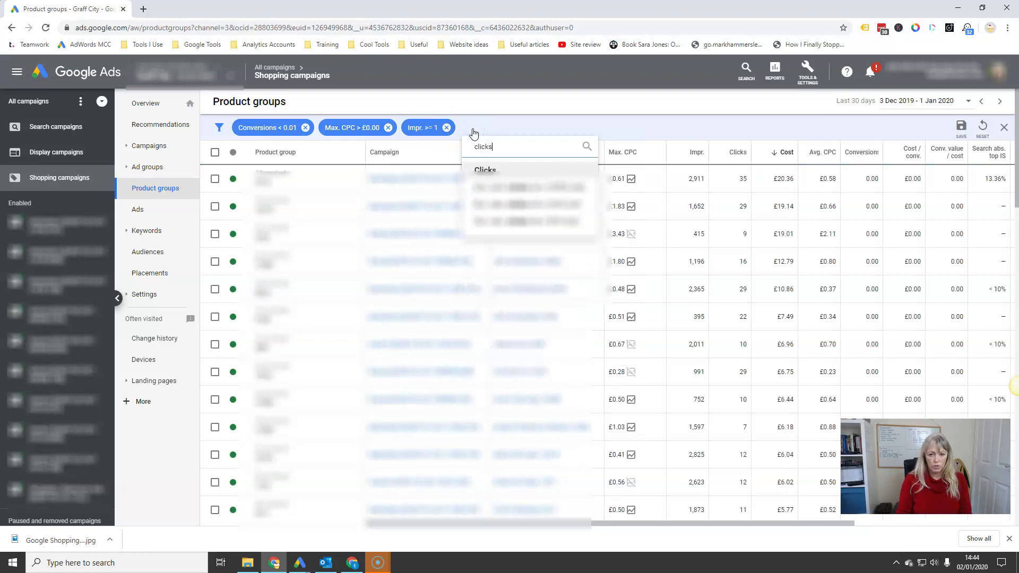
left_click(485, 172)
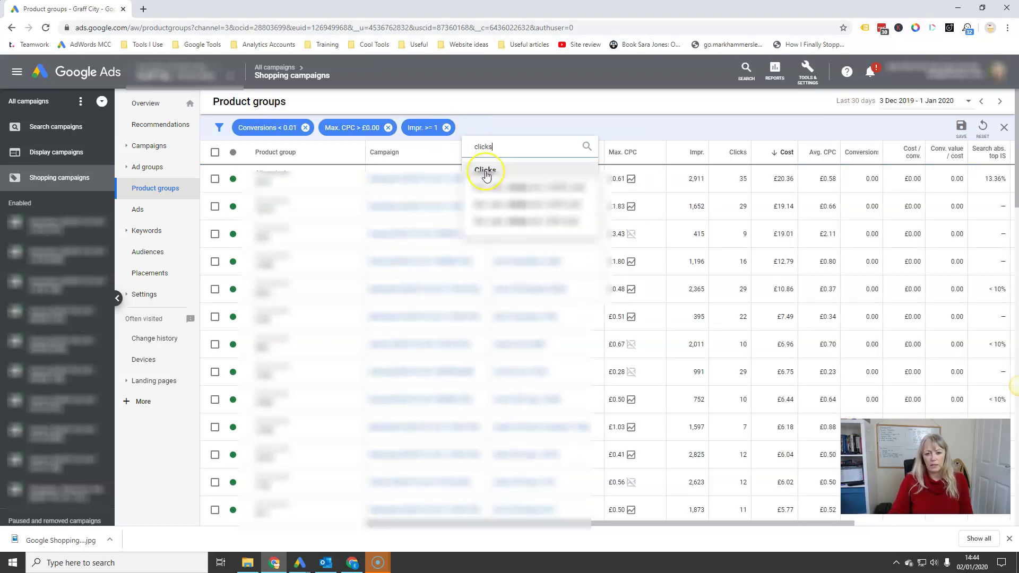
left_click(487, 174)
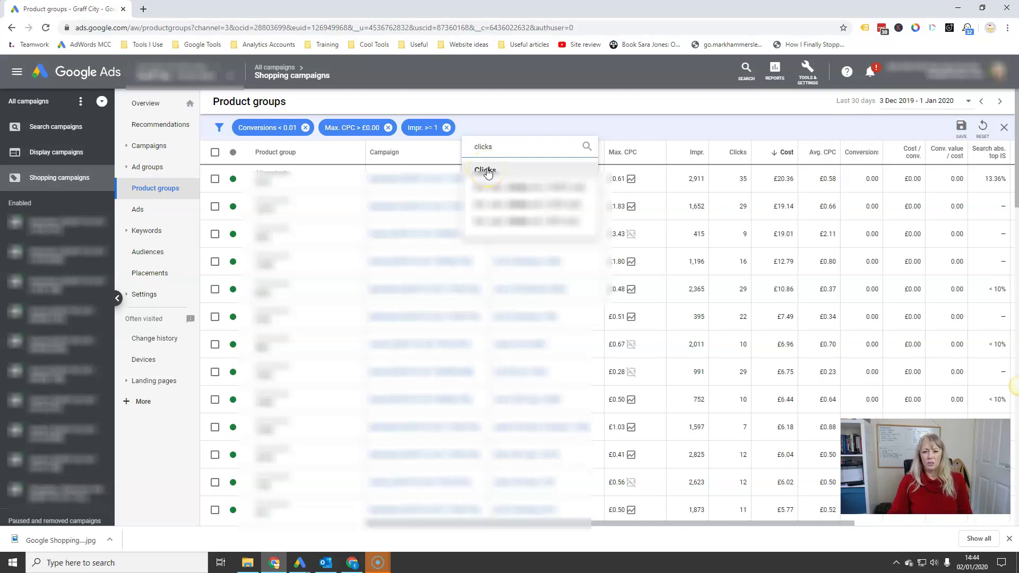
left_click(487, 173)
type("100")
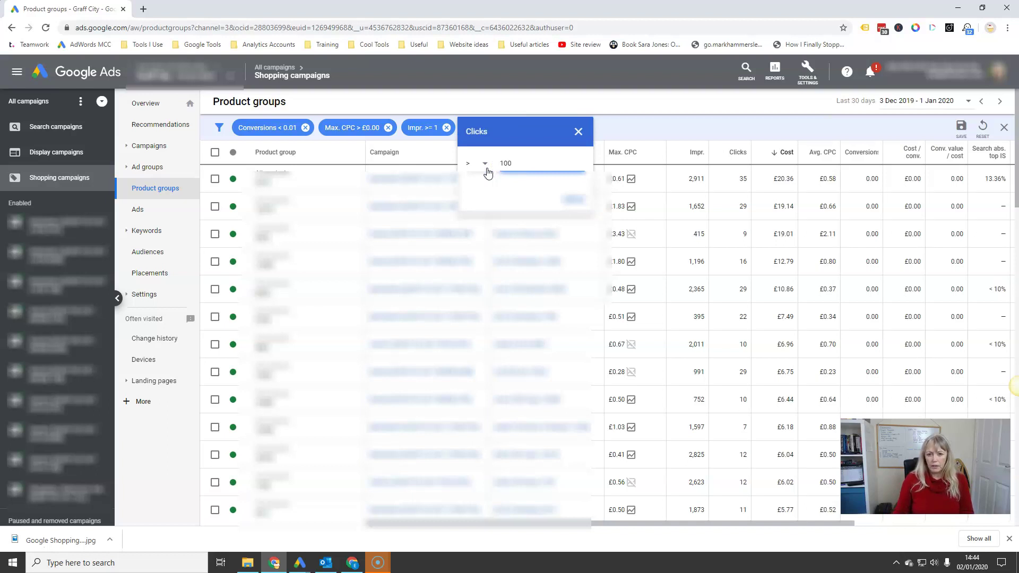
key("Return")
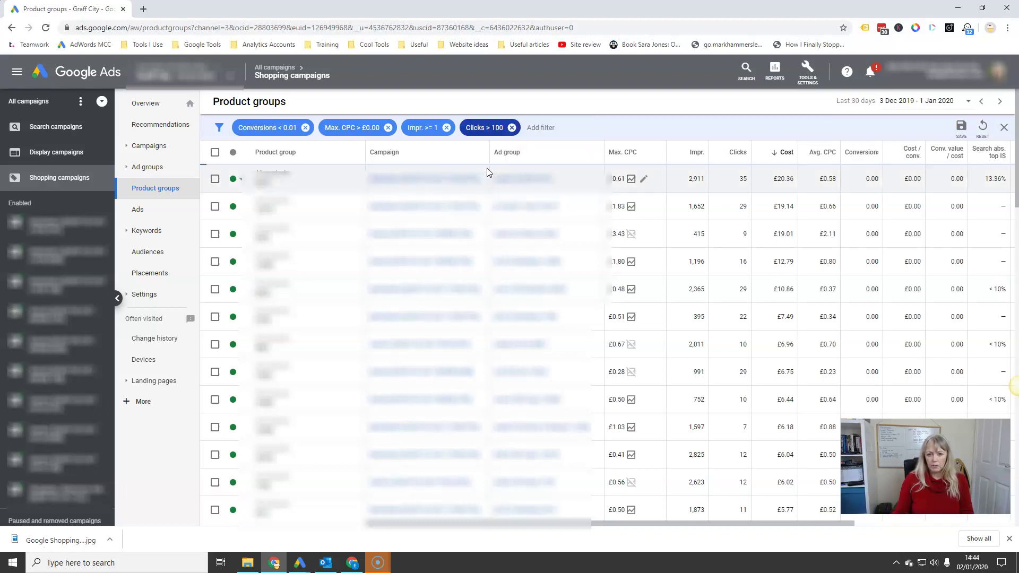
left_click(500, 129)
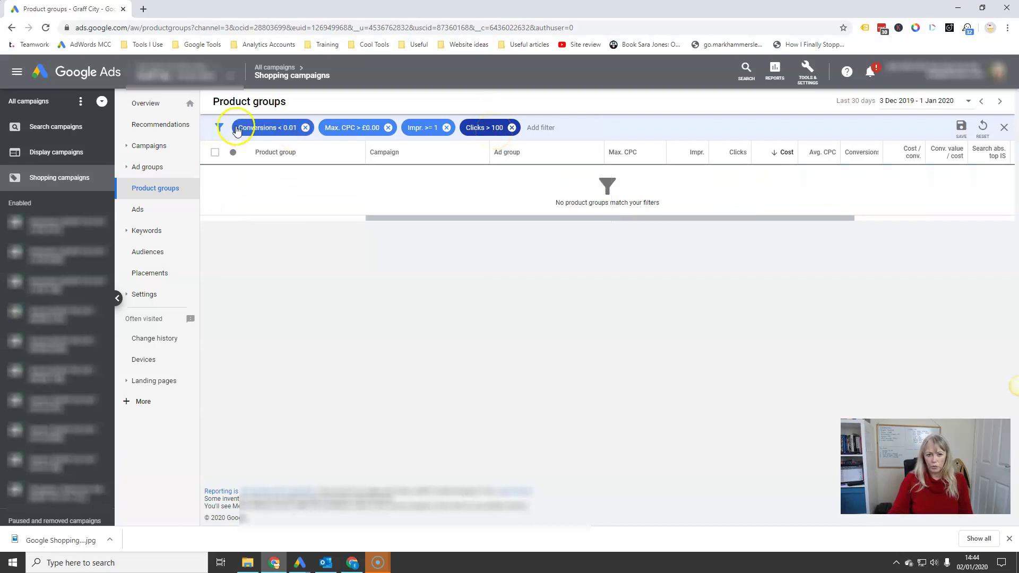
left_click(287, 133)
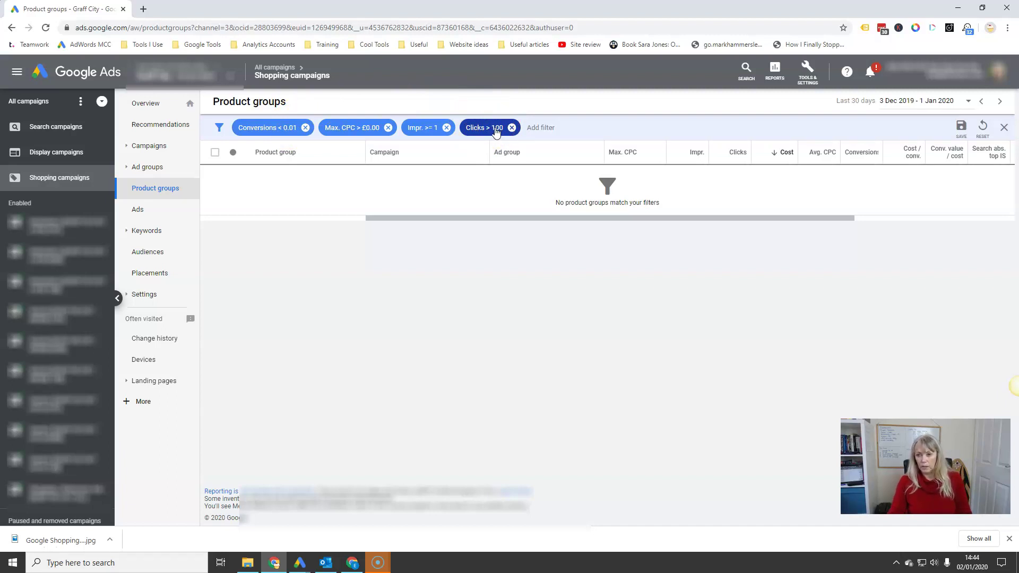
Step: Set the date range to All time and change the Clicks filter to greater than 10
left_click(917, 107)
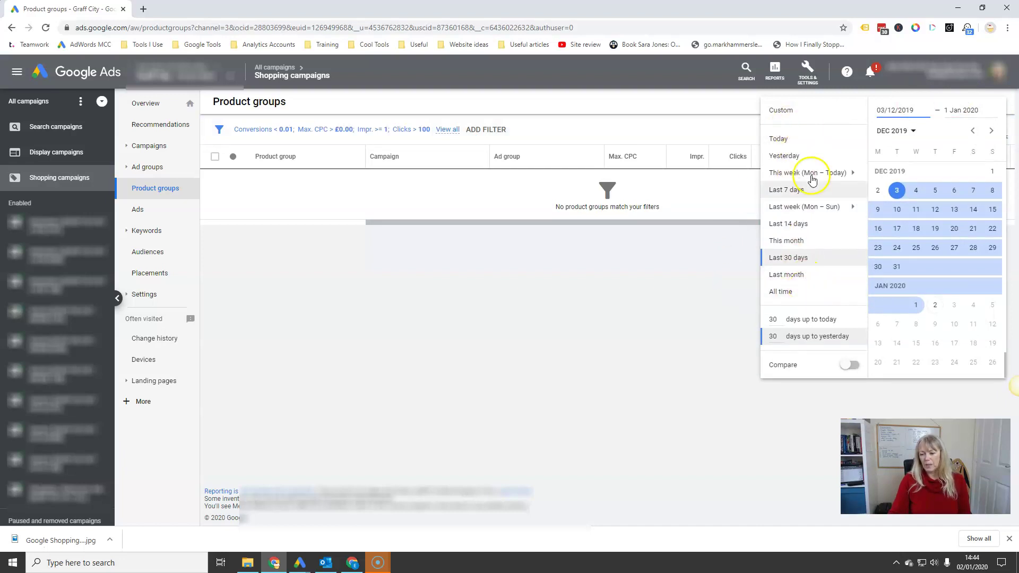
left_click(814, 292)
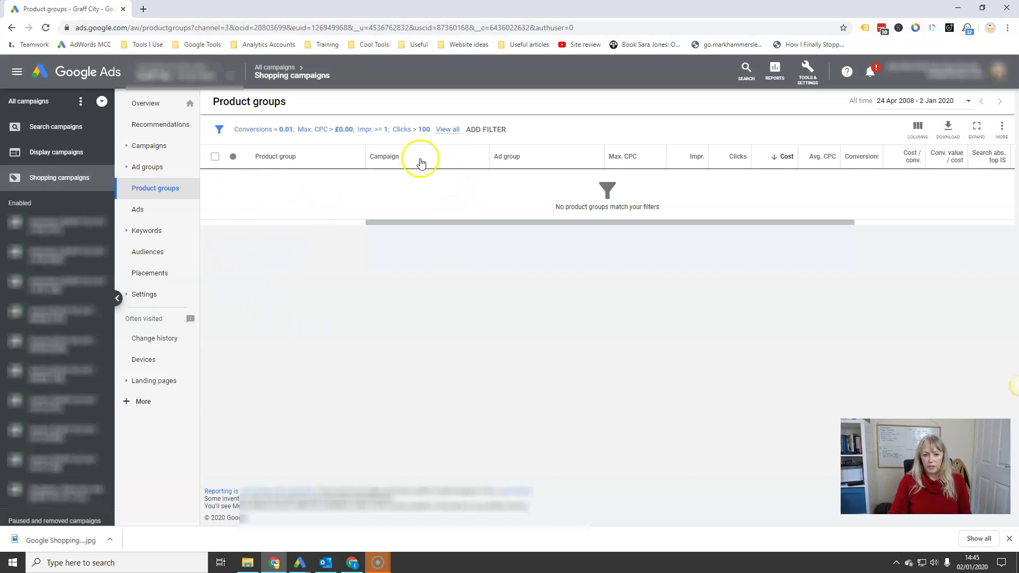
left_click(411, 130)
double_click(511, 166)
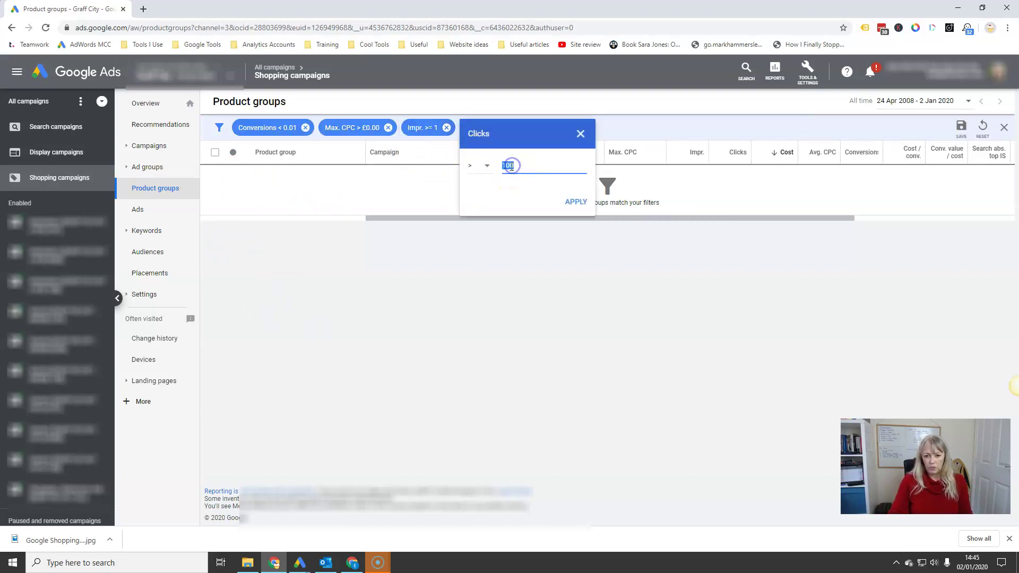
type("10")
key("Return")
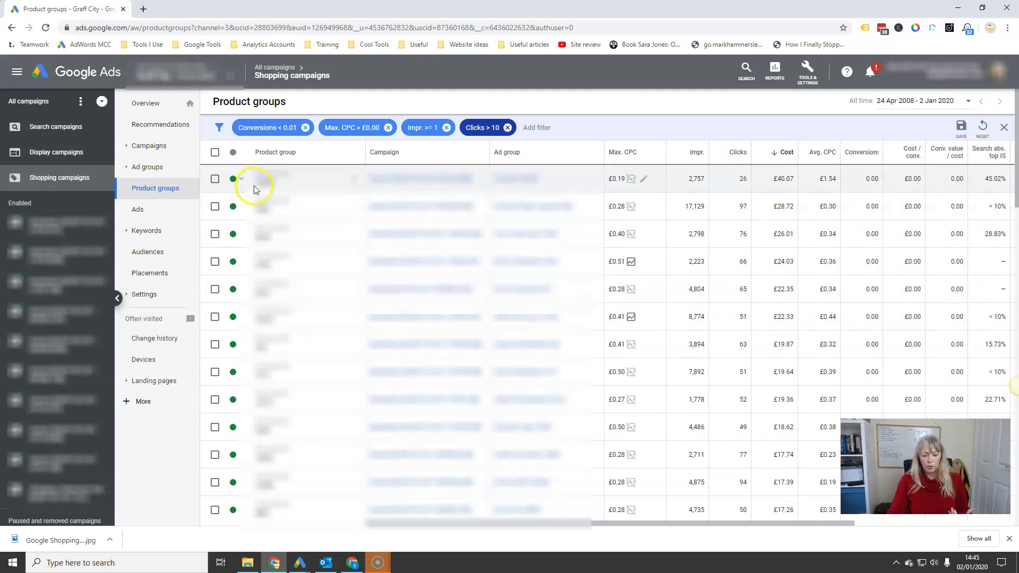
Step: Try the Exclude option in the max. CPC settings of the second listed product group, cancelling without saving
mouse_move(261, 189)
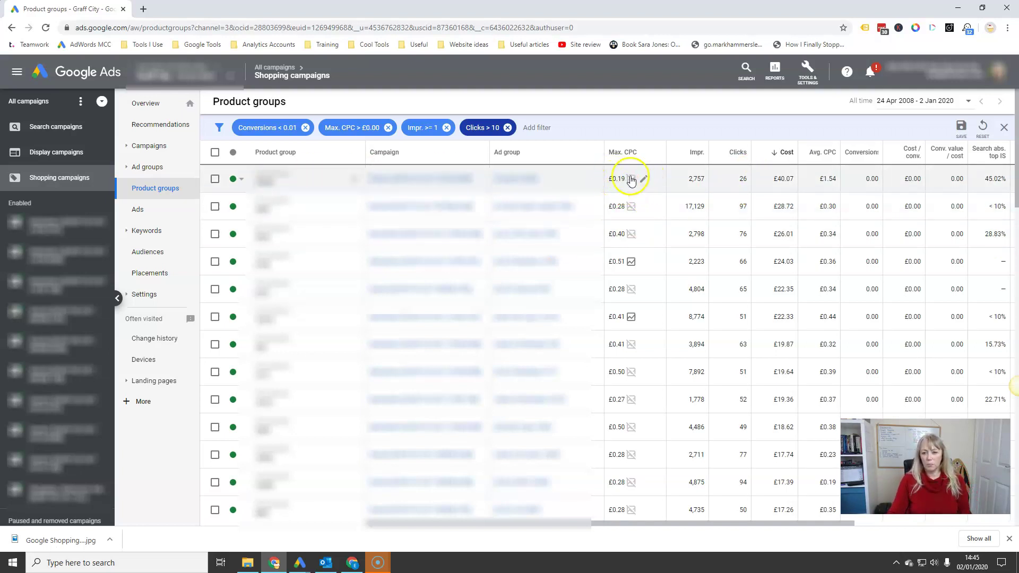
left_click(644, 207)
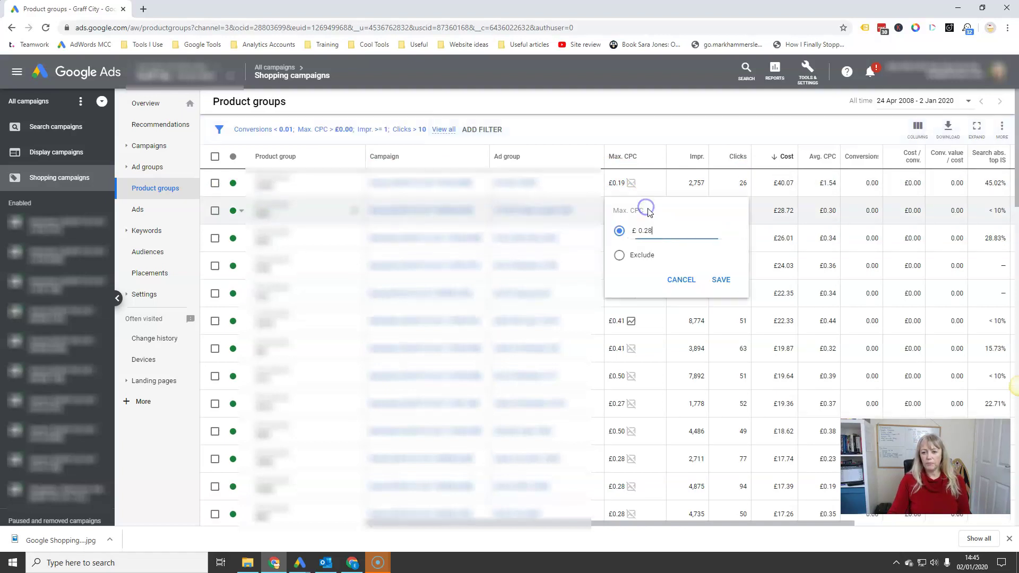
left_click(619, 255)
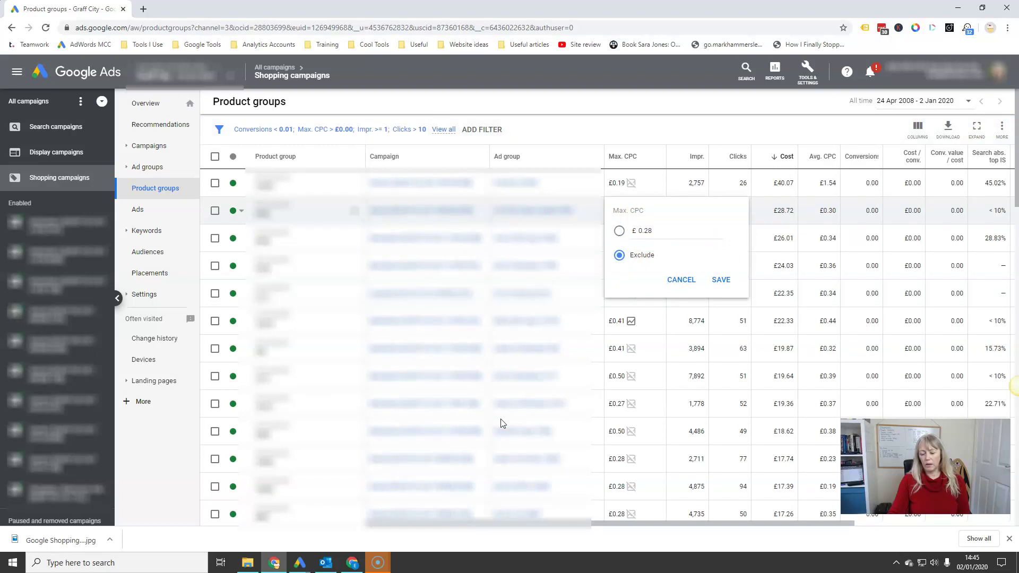
left_click(622, 261)
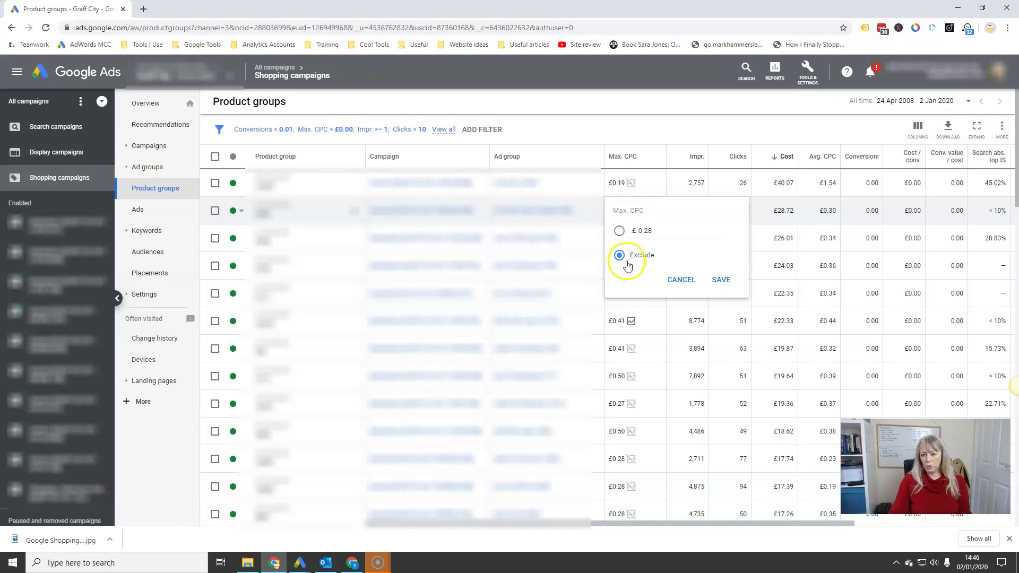
left_click(679, 280)
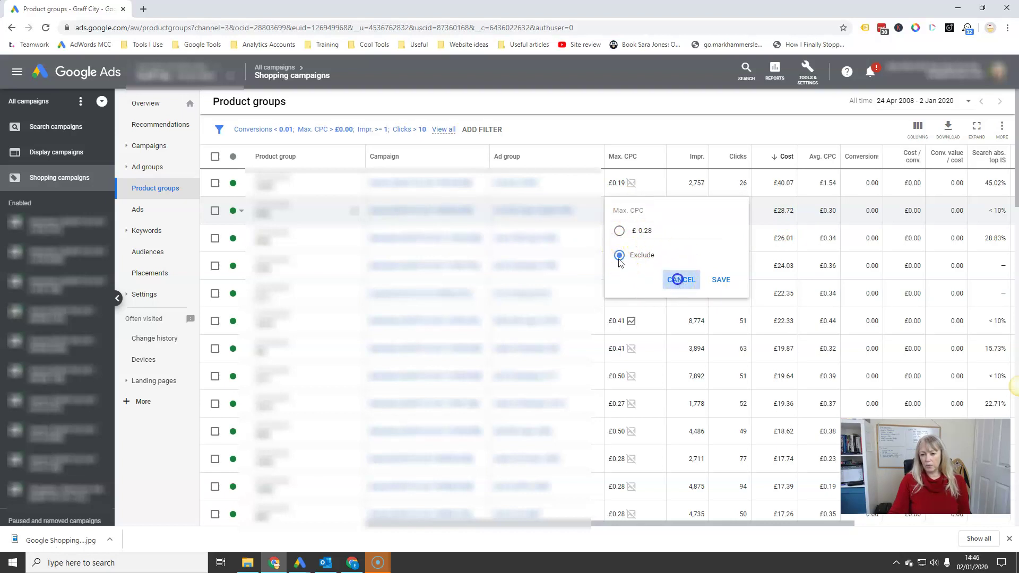